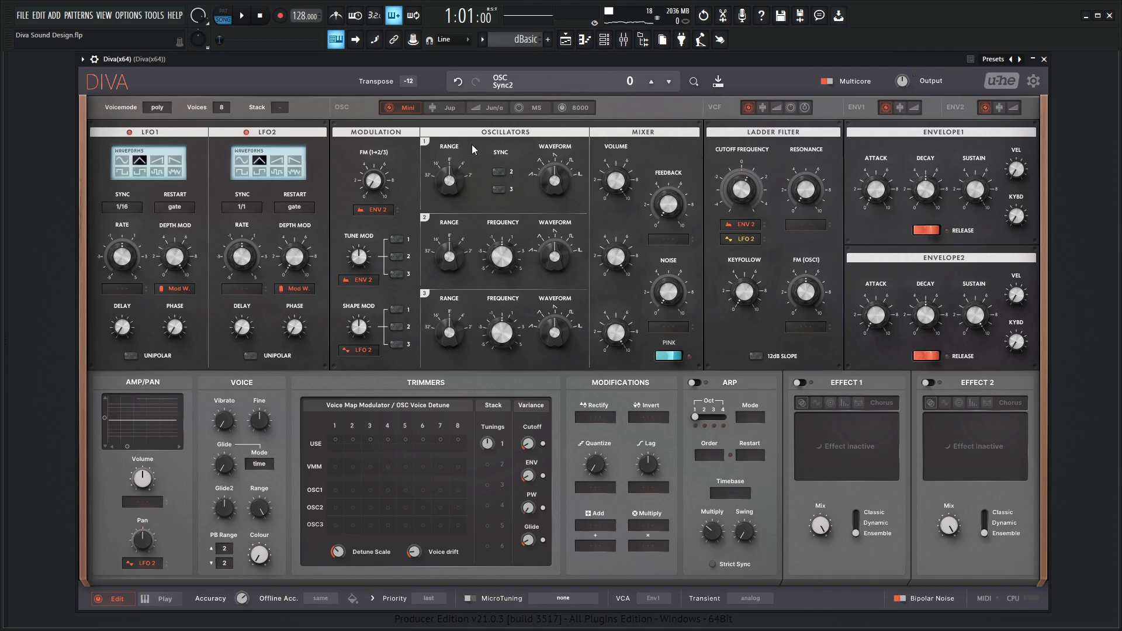
Switch the oscillators to the Jup model, set VCO-1 to triangle and change VCO-2's waveform
left_click(488, 106)
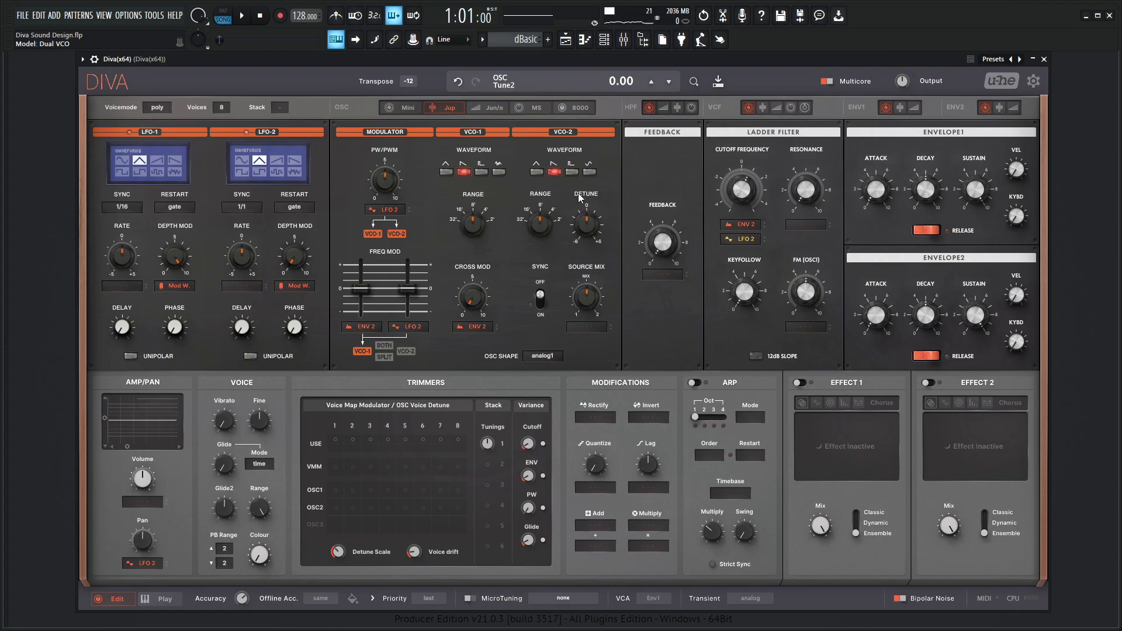
left_click(555, 172)
left_click(447, 172)
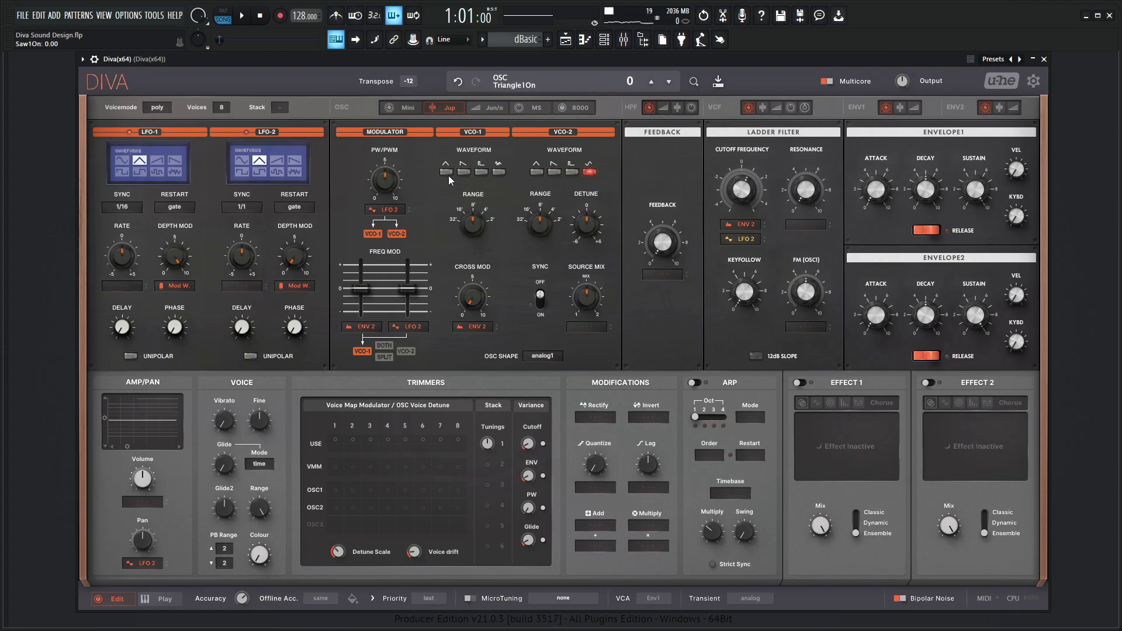
Reset Transpose to 0 and raise the filter cutoff frequency
left_click(407, 80)
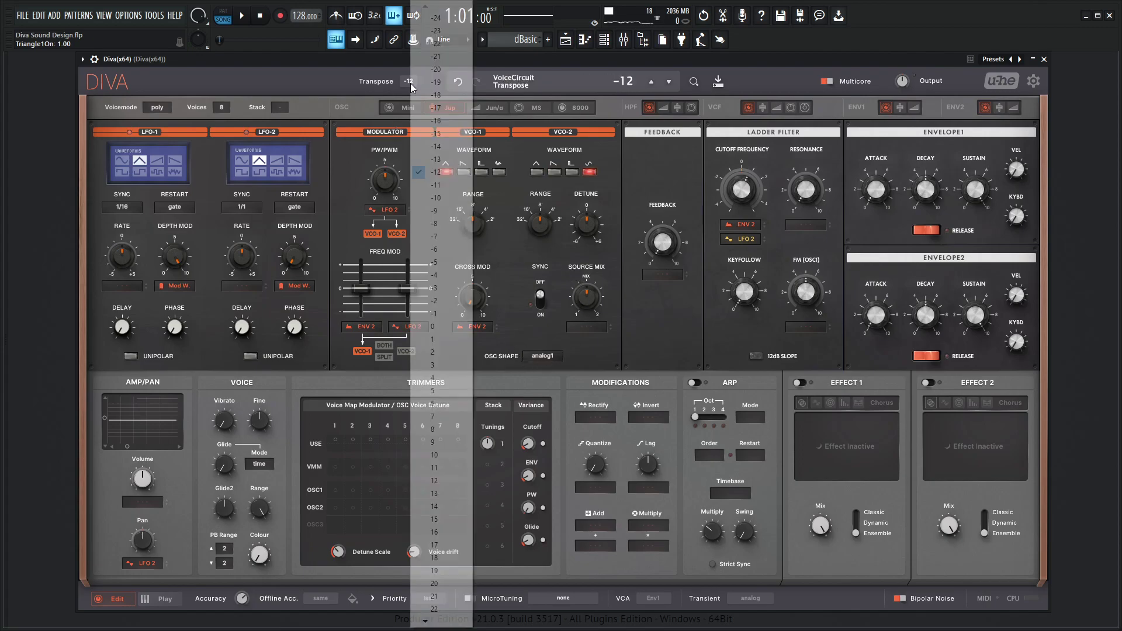
left_click(432, 327)
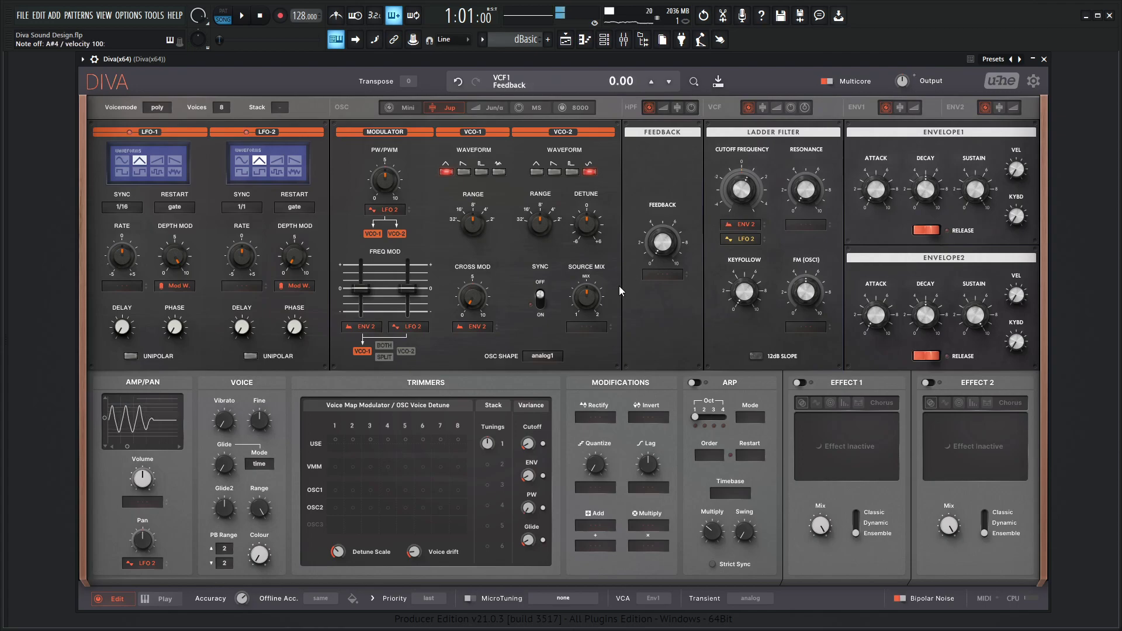
mouse_move(741, 191)
left_mouse_down()
mouse_move(753, 162)
mouse_move(739, 197)
left_mouse_up()
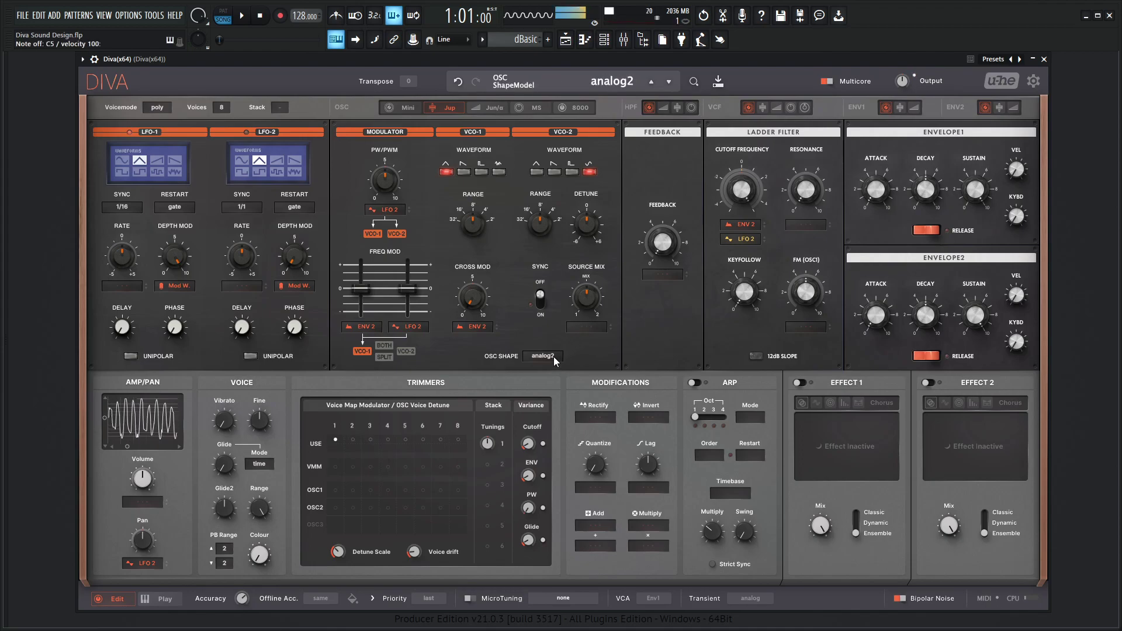
scroll(553, 357, "up", 1)
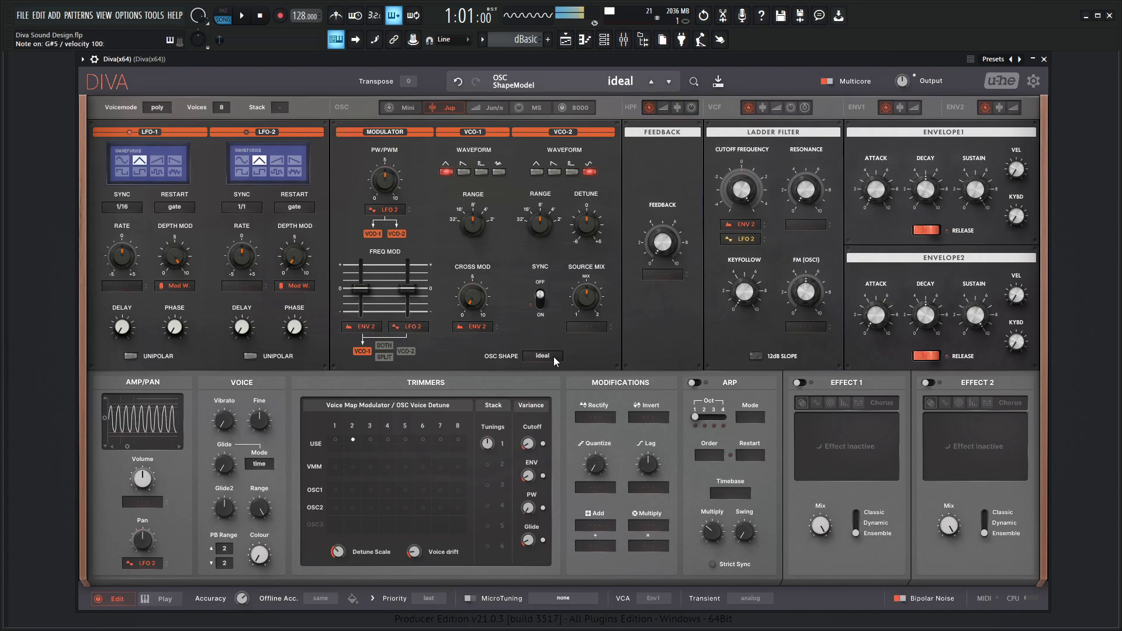
scroll(553, 357, "down", 1)
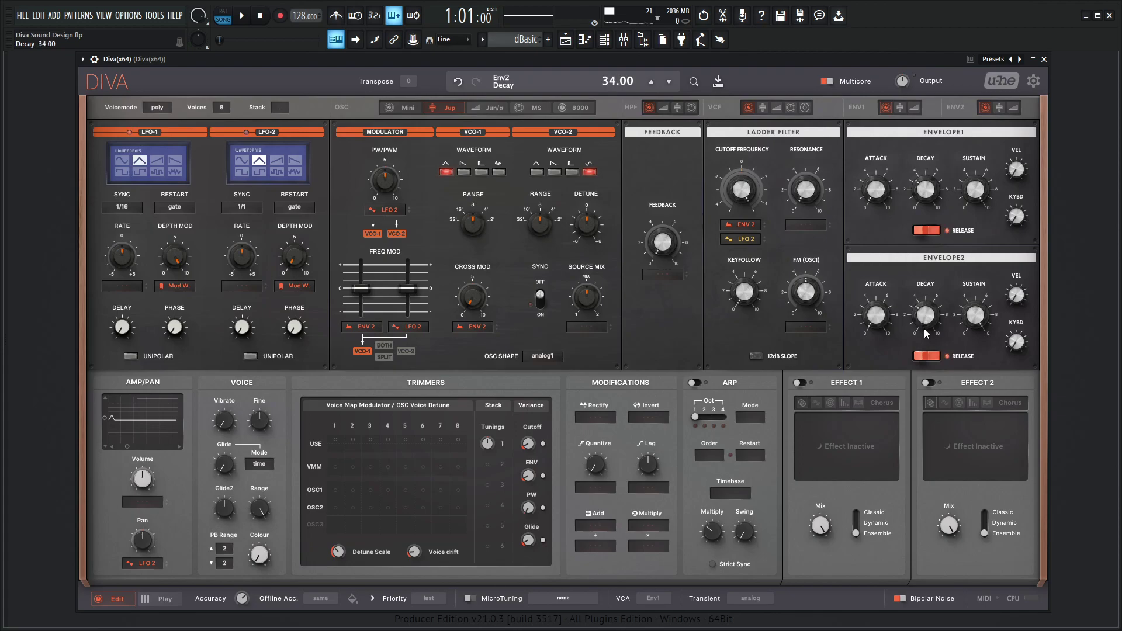
scroll(929, 325, "down", 4)
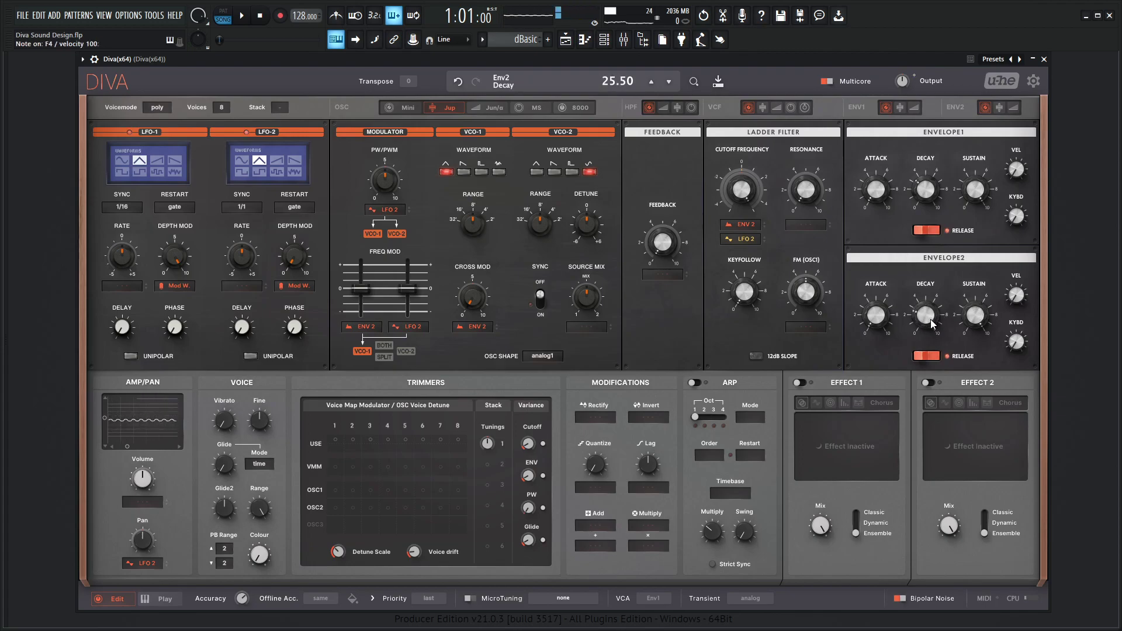
scroll(931, 325, "down", 2)
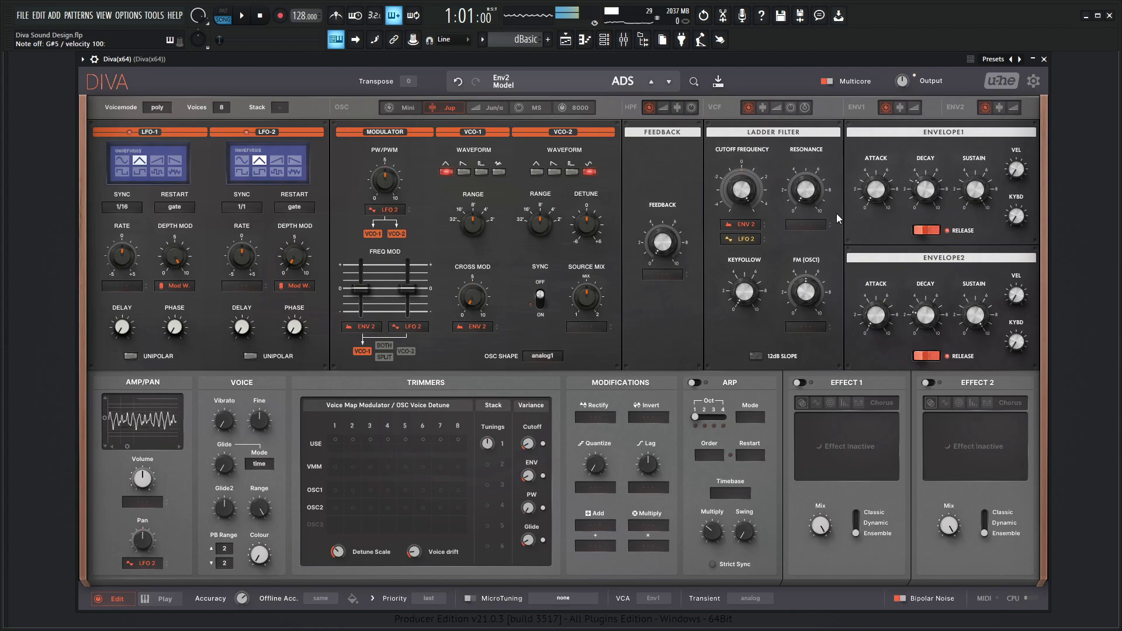
scroll(749, 199, "down", 5)
Lower cutoff to about 79.5, audition notes, and try filter feedback before returning it to 0
mouse_move(748, 206)
left_mouse_down()
mouse_move(748, 230)
mouse_move(750, 208)
left_mouse_up()
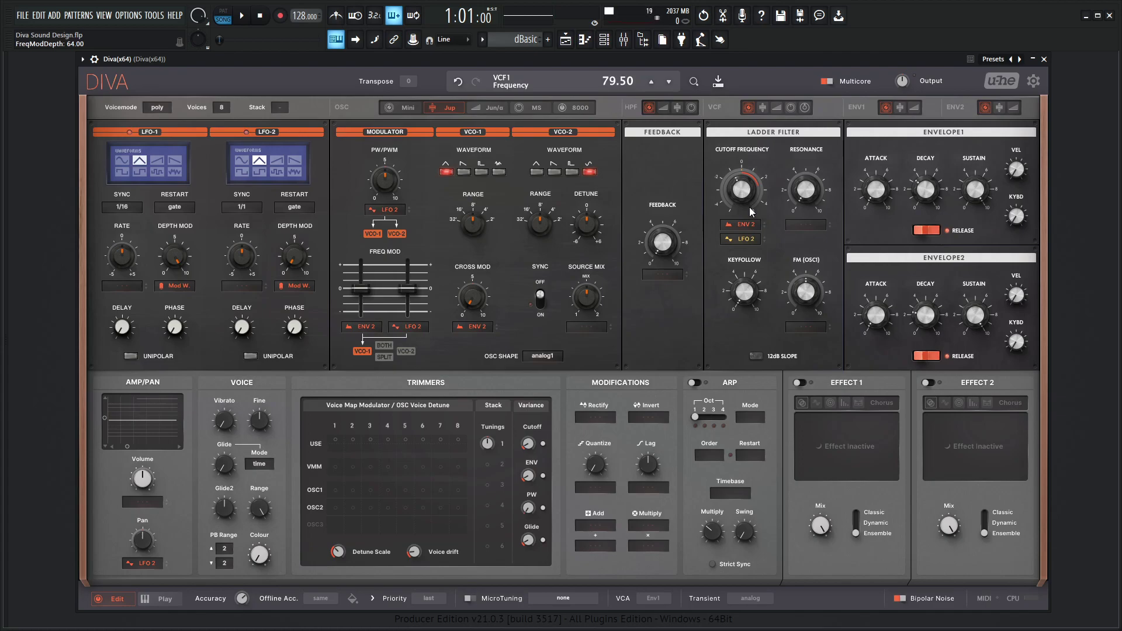
key("h")
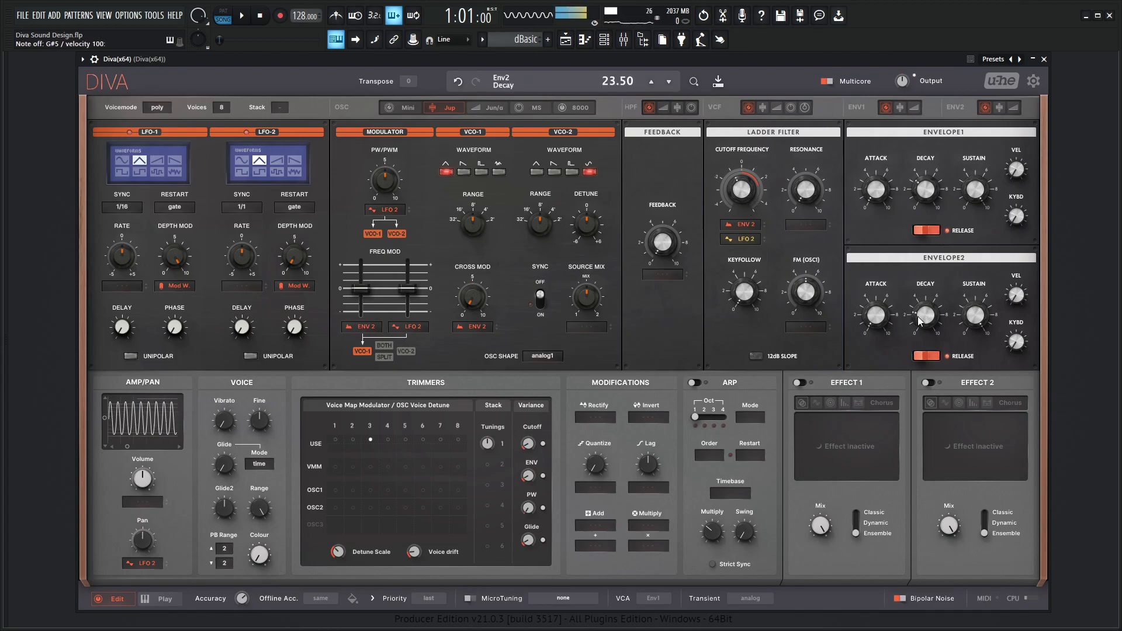
scroll(924, 314, "up", 2)
key("q")
scroll(742, 208, "down", 2)
key("q")
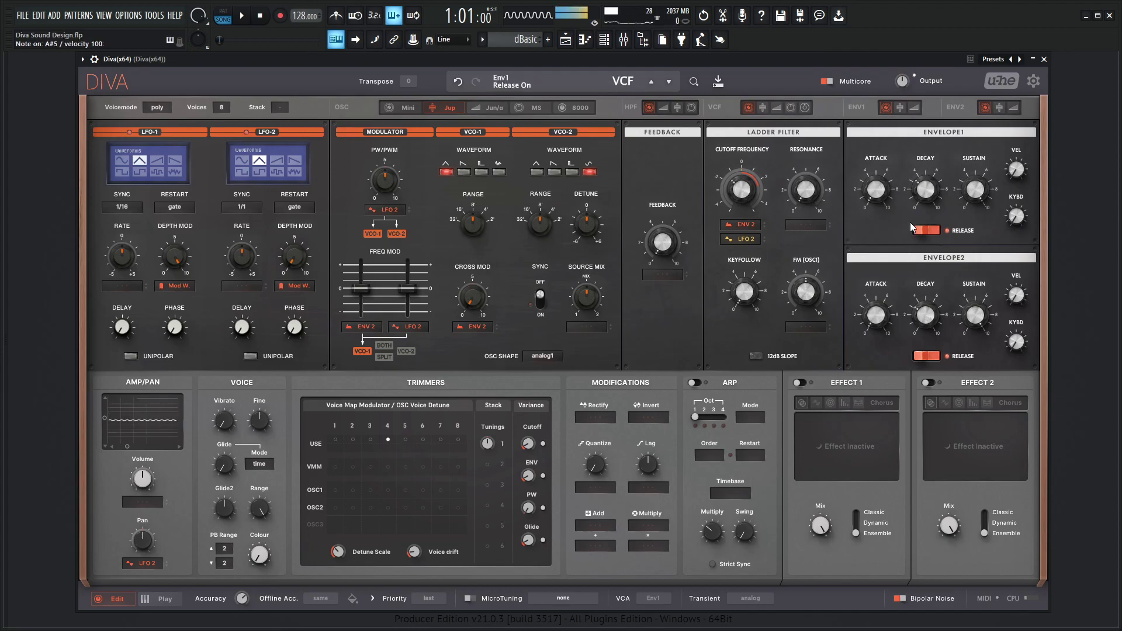
scroll(931, 317, "up", 1)
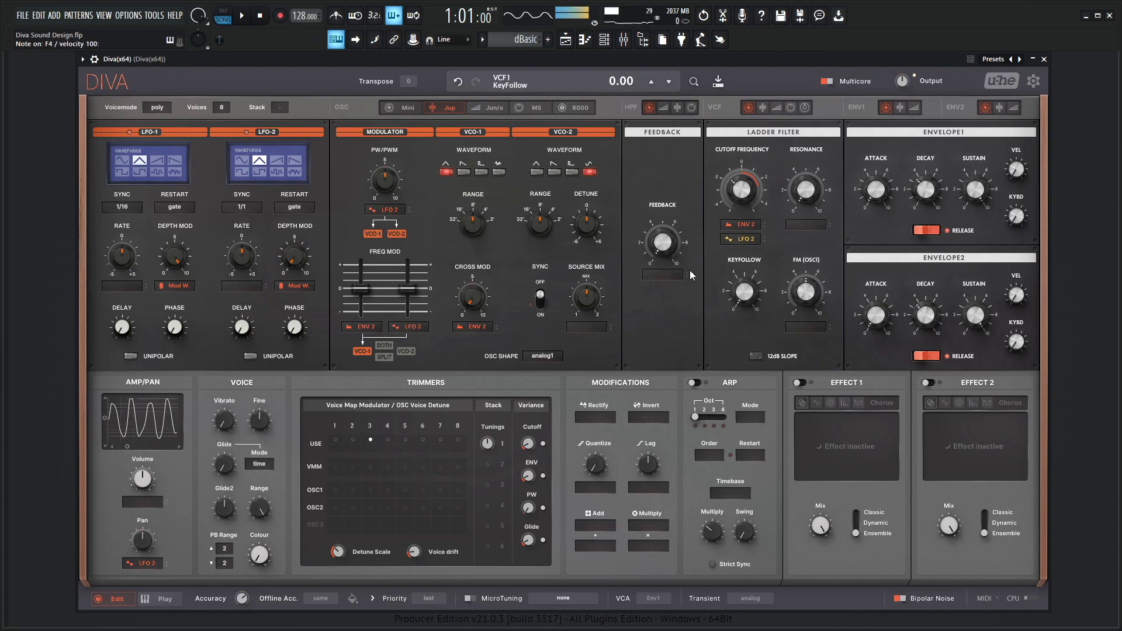
mouse_move(664, 242)
left_mouse_down()
mouse_move(660, 163)
mouse_move(675, 296)
left_mouse_up()
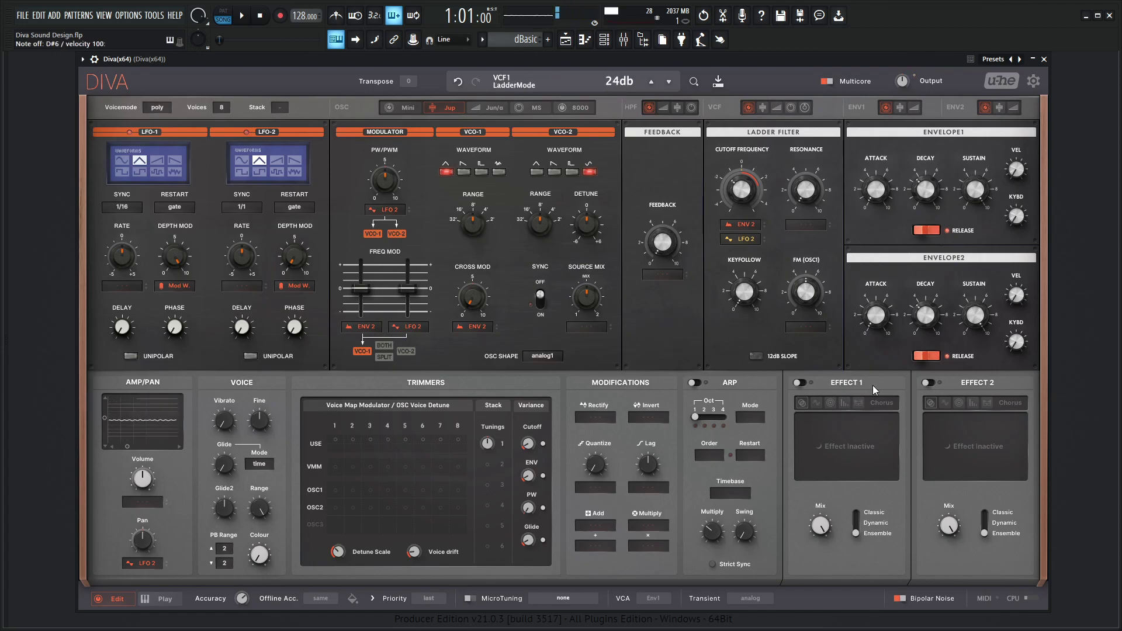
Enable Effect 1 as Chorus, set its depth and rate, and mix about 68
left_click(815, 383)
left_click_drag(835, 444, 826, 453)
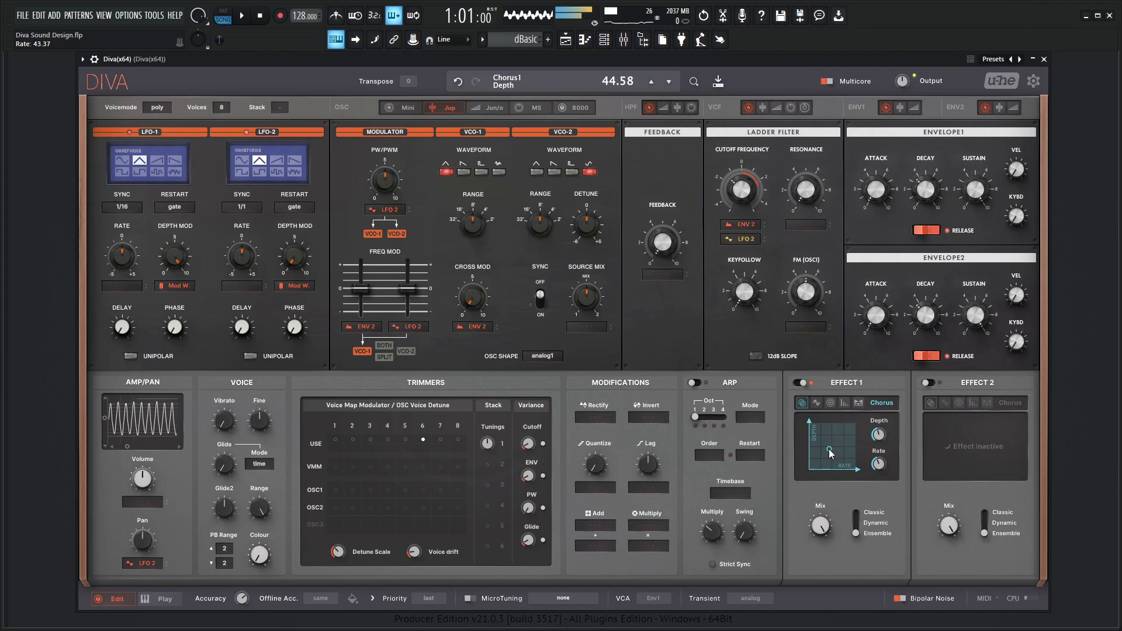
mouse_move(821, 525)
left_mouse_down()
mouse_move(825, 549)
mouse_move(824, 533)
left_mouse_up()
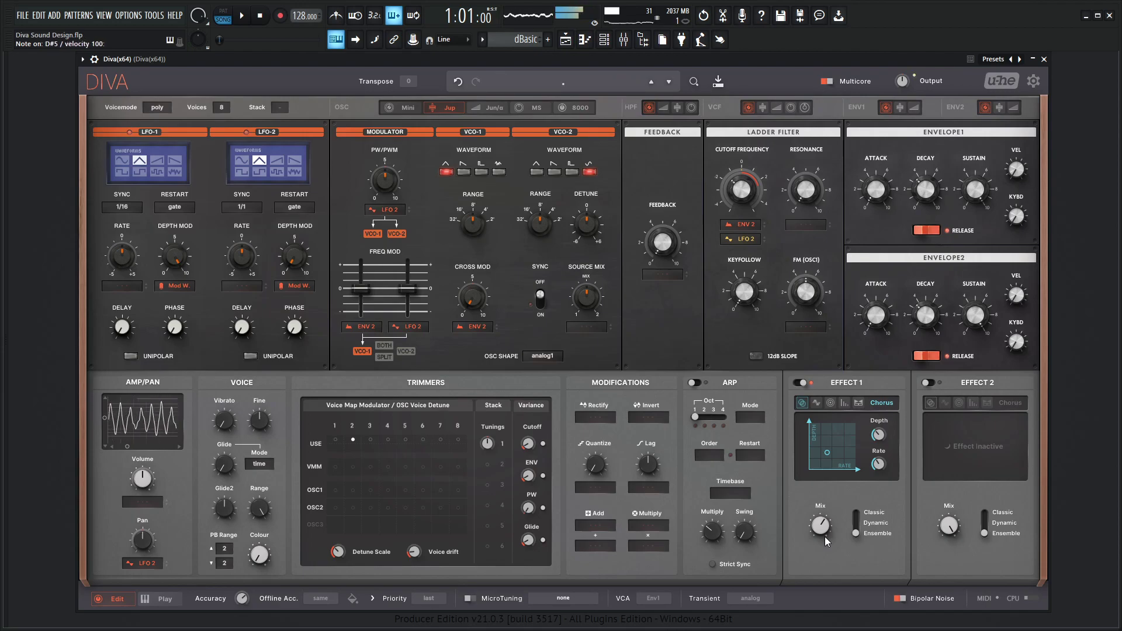
Add filter resonance, lengthen Envelope 2 attack, nudge cutoff up and deepen the ENV2 cutoff sweep
left_click_drag(807, 189, 801, 140)
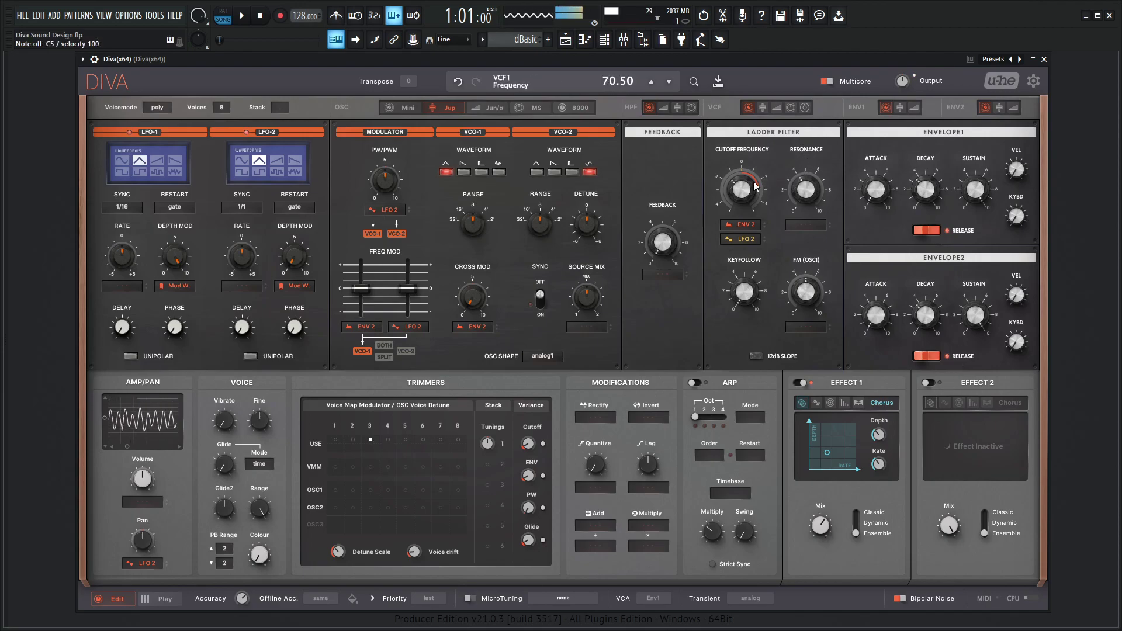
left_click_drag(884, 312, 881, 303)
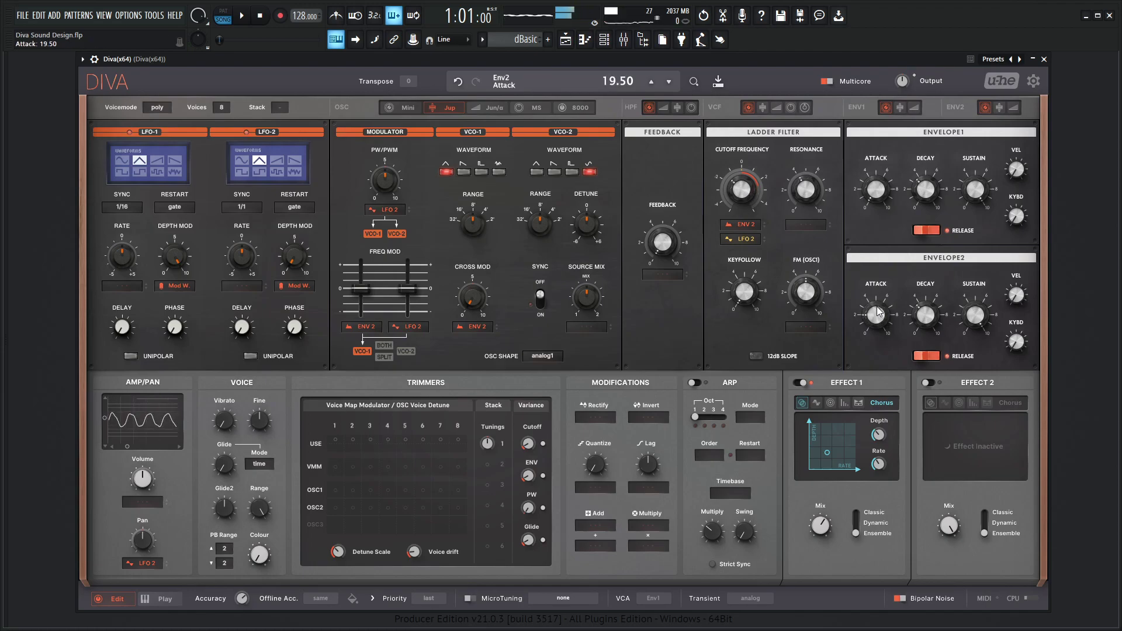
left_click_drag(746, 194, 747, 183)
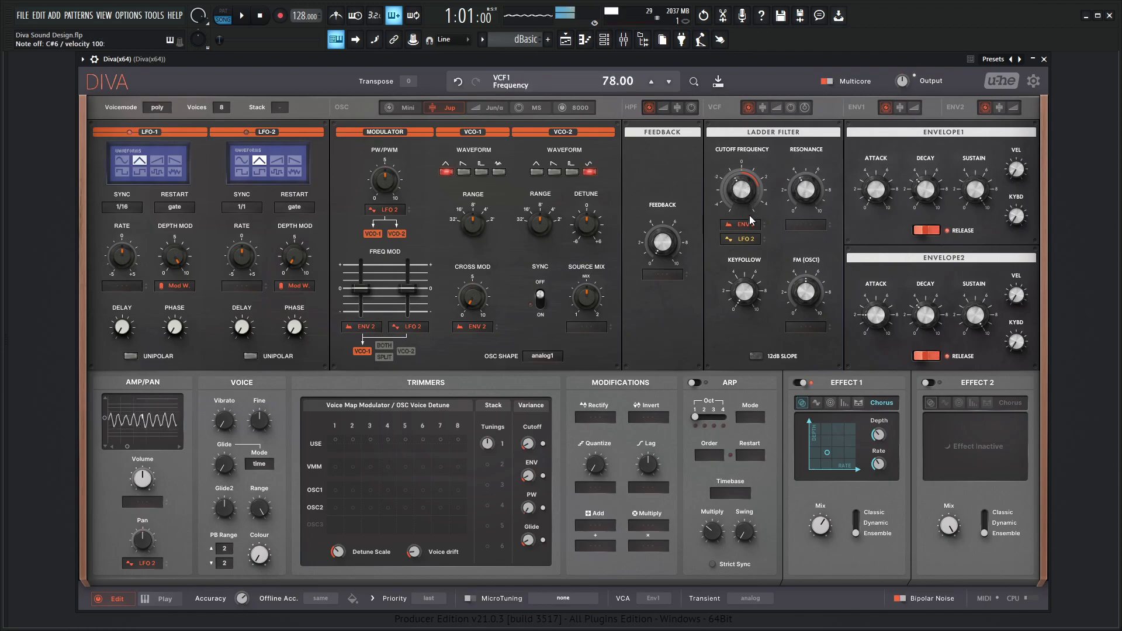
left_click_drag(746, 228, 747, 197)
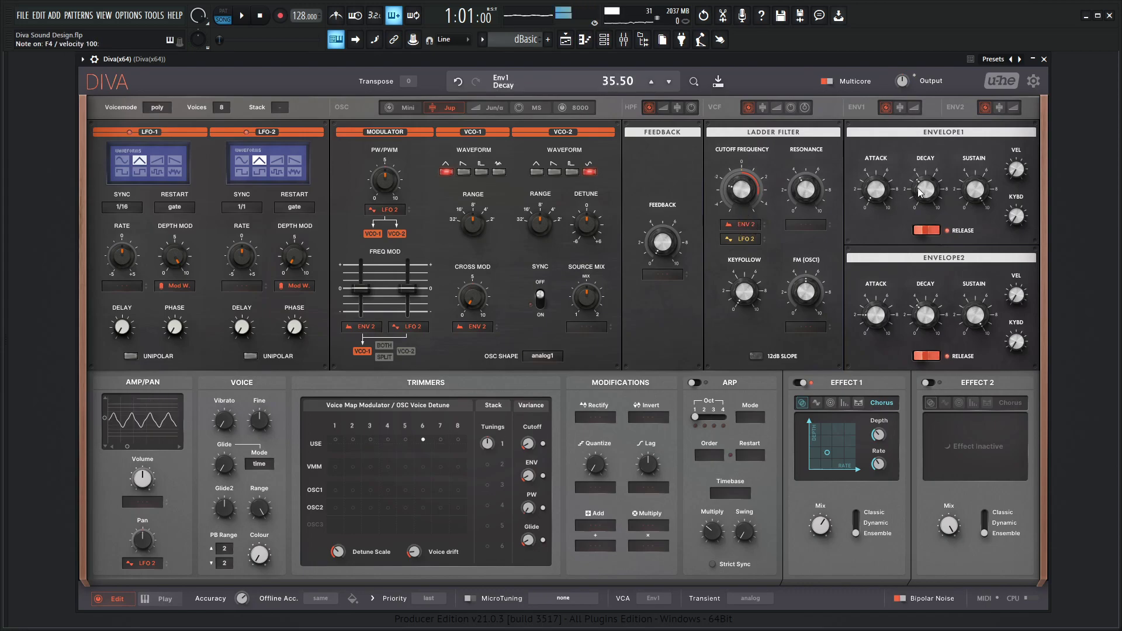
Set Envelope 2 decay to 42 and Envelope 1 decay to about 45
left_click_drag(931, 317, 932, 313)
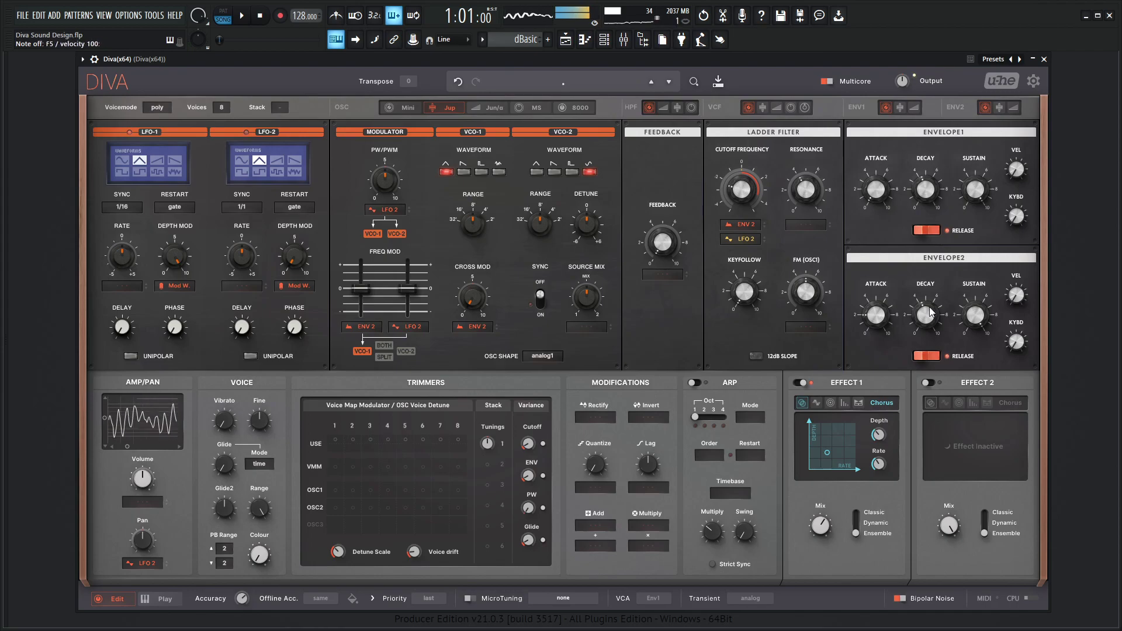
mouse_move(932, 312)
left_mouse_down()
mouse_move(932, 326)
mouse_move(933, 307)
left_mouse_up()
left_click_drag(925, 191, 930, 203)
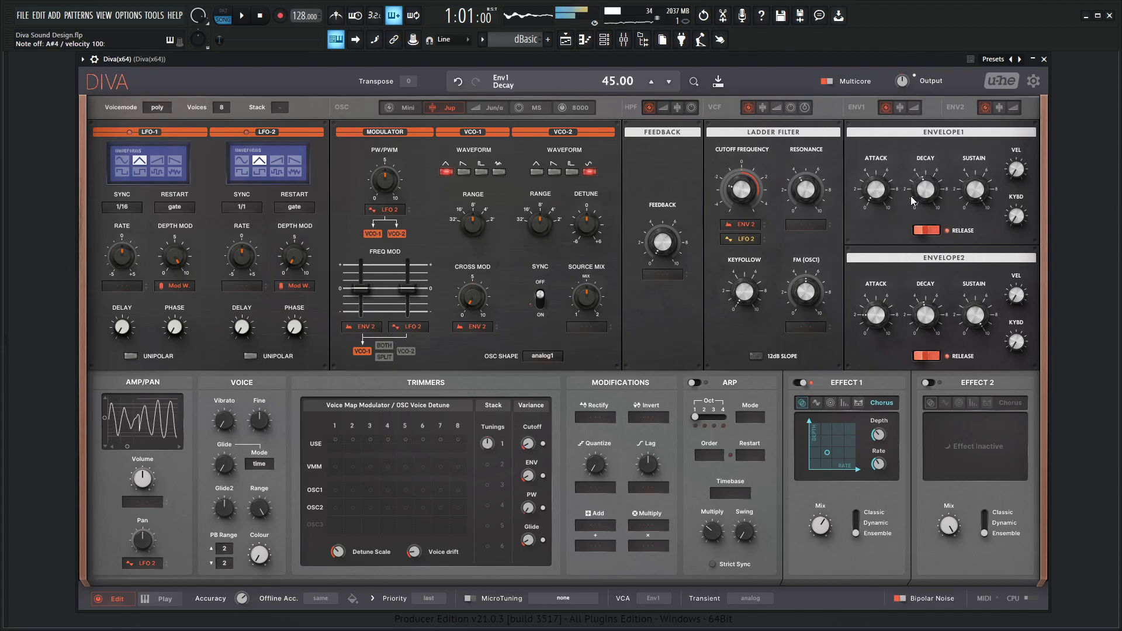
left_click_drag(927, 190, 926, 192)
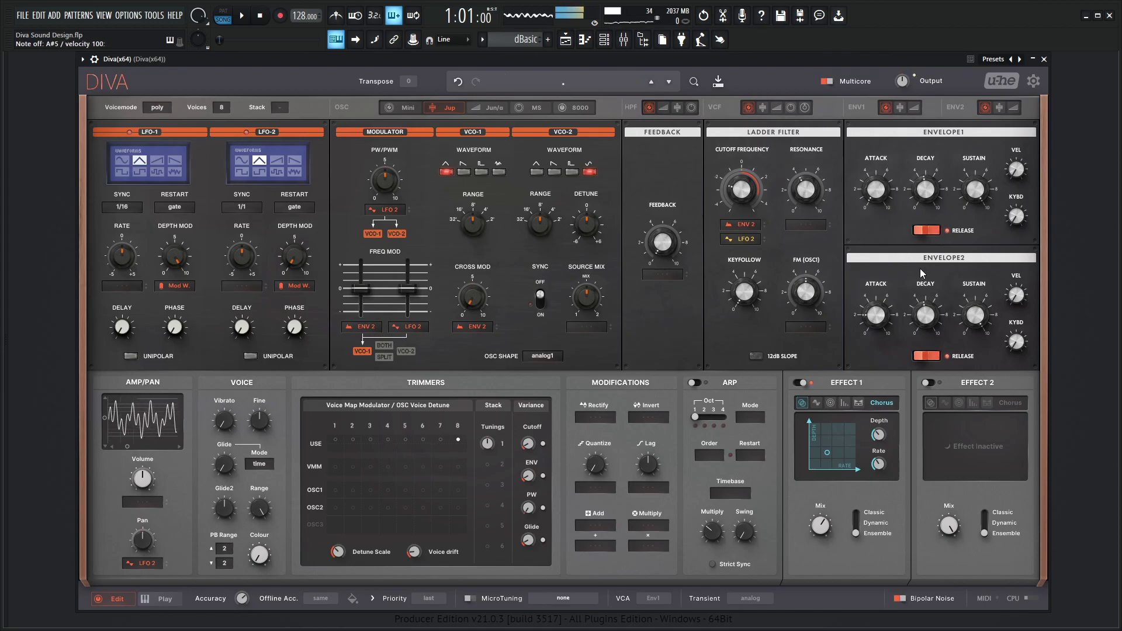
Switch on Effect 2 as a Delay with centre volume at 13, auditioning a few notes
left_click(927, 383)
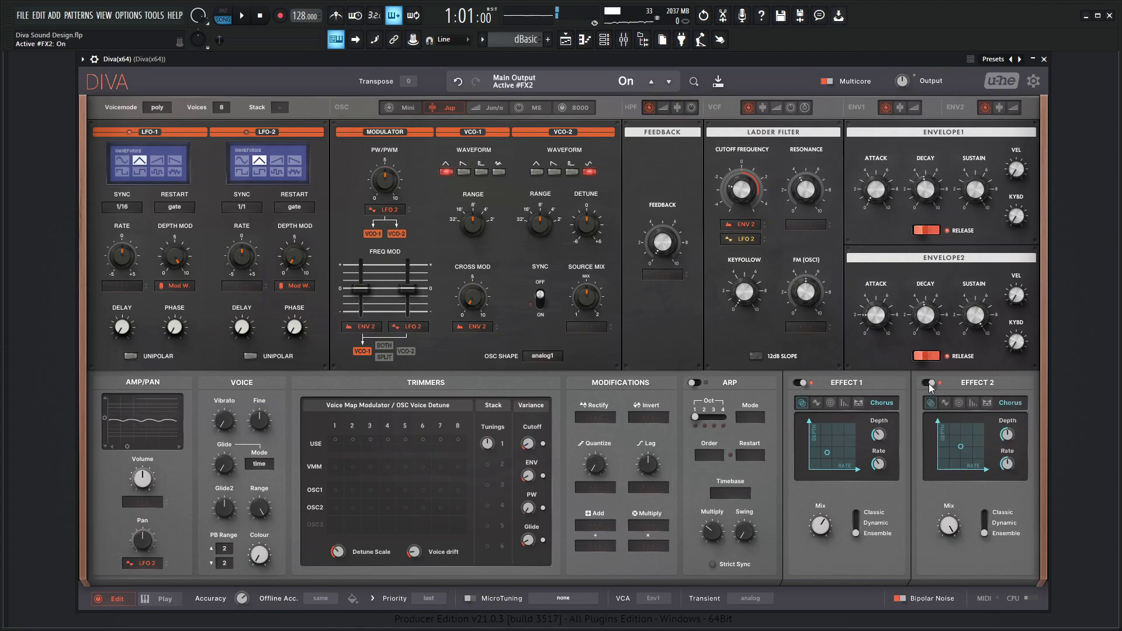
left_click(972, 403)
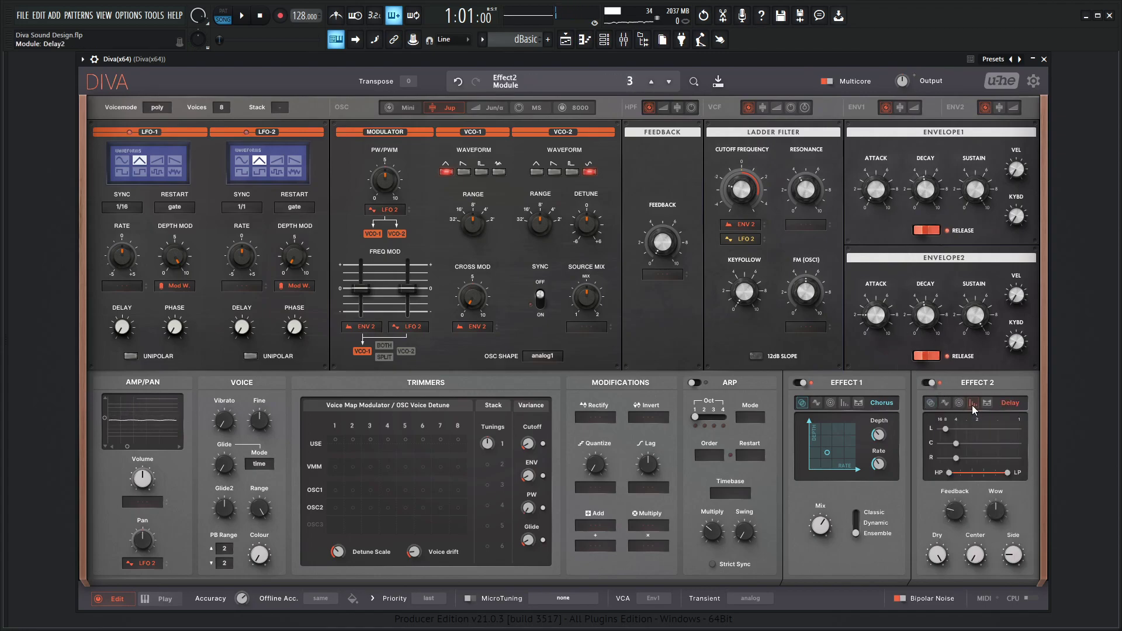
left_click_drag(977, 539, 976, 533)
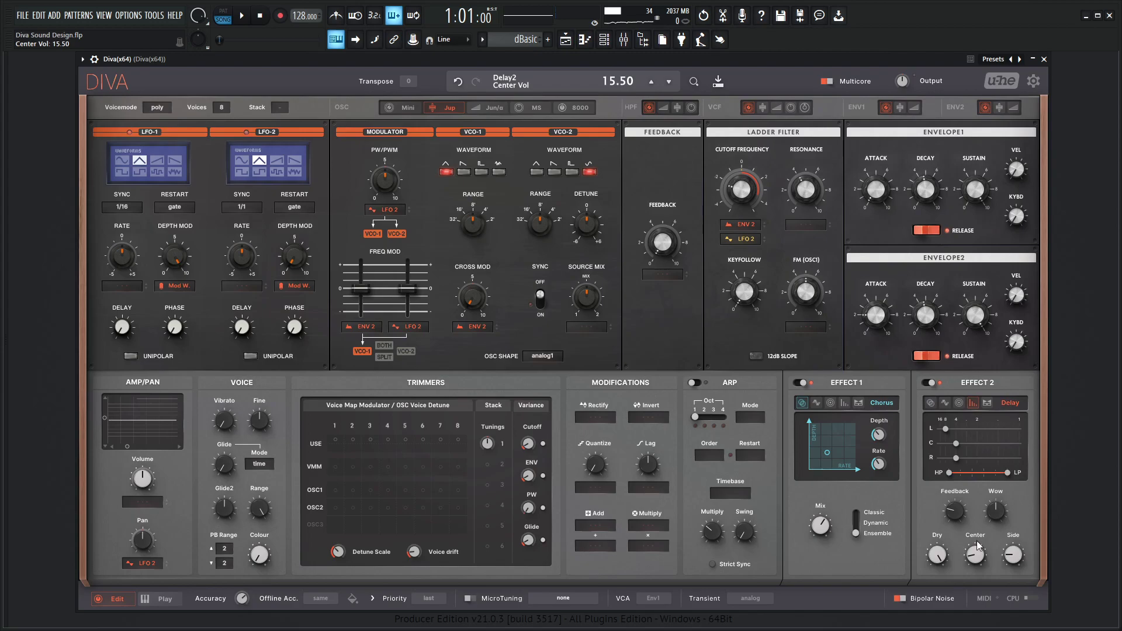
key("v")
key("6")
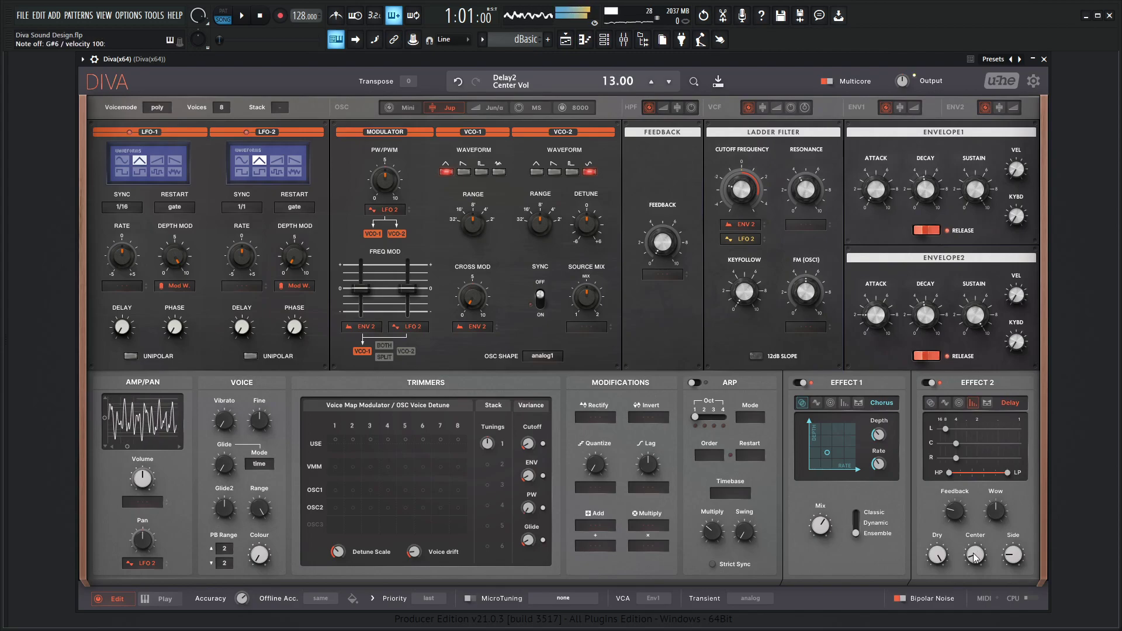
key("7")
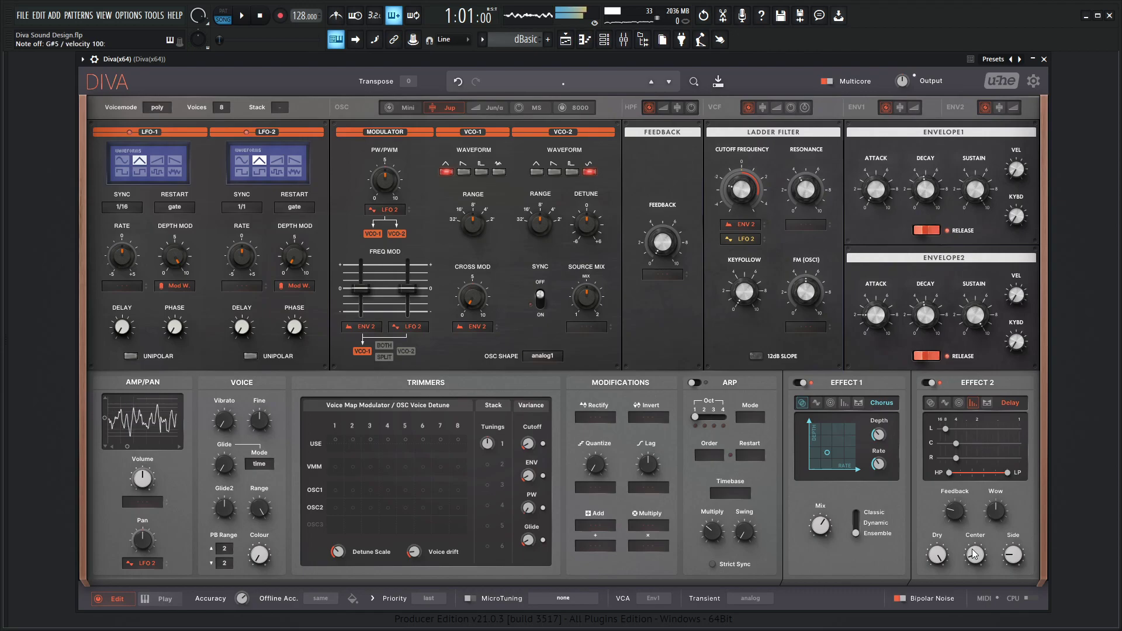
Bring the Ladder Filter keyfollow up to 35.50 while auditioning several notes
left_click_drag(764, 302, 743, 269)
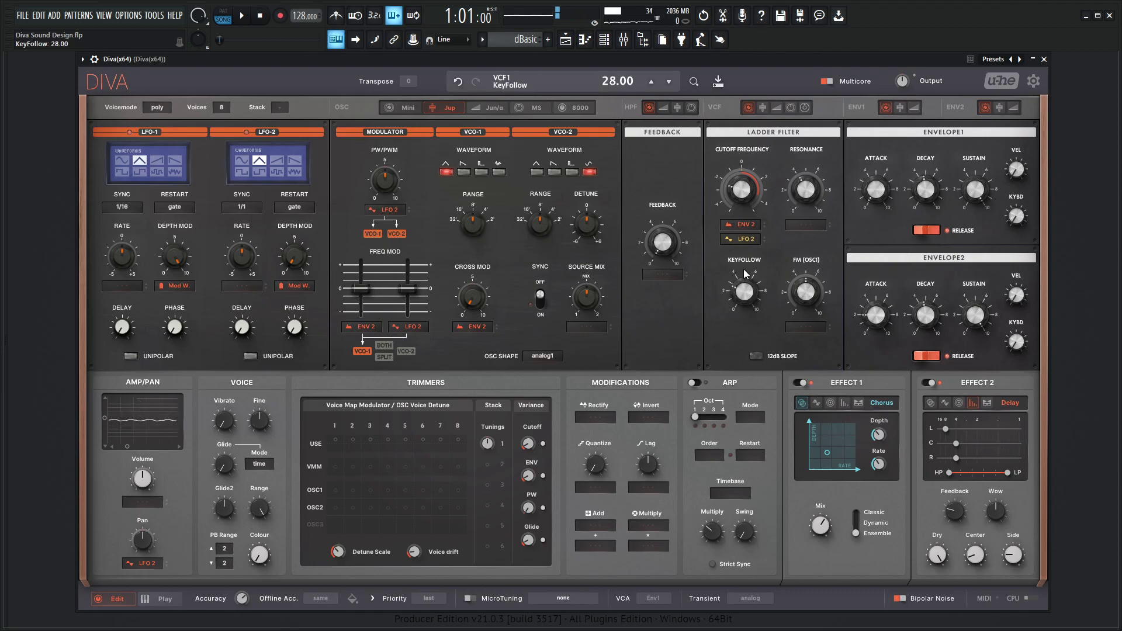
key("q")
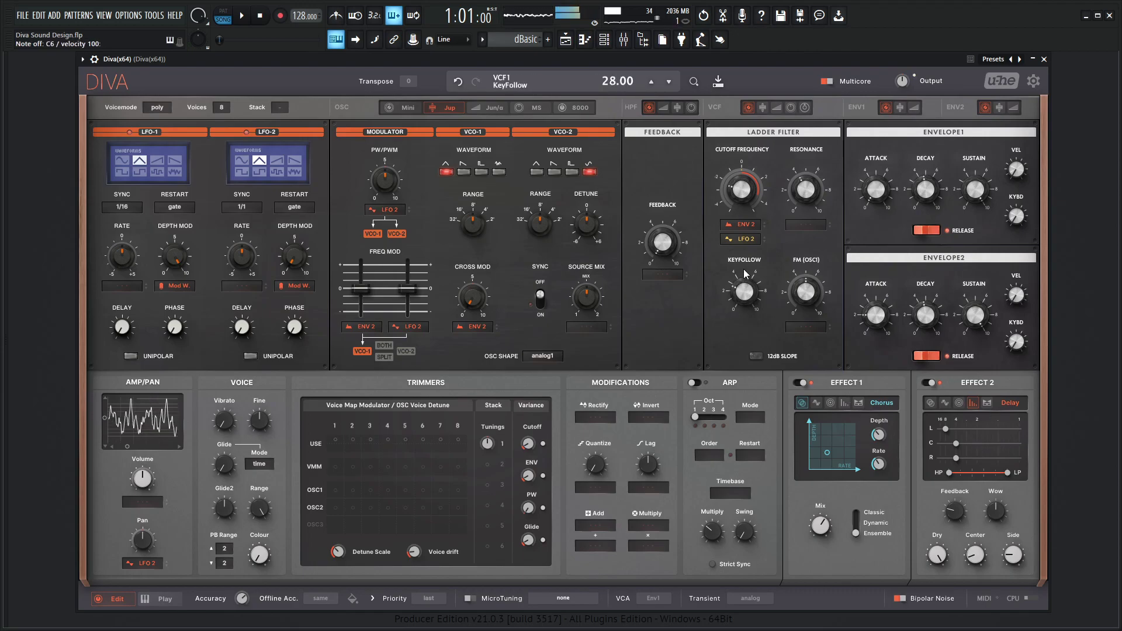
left_click_drag(745, 294, 747, 281)
key("v")
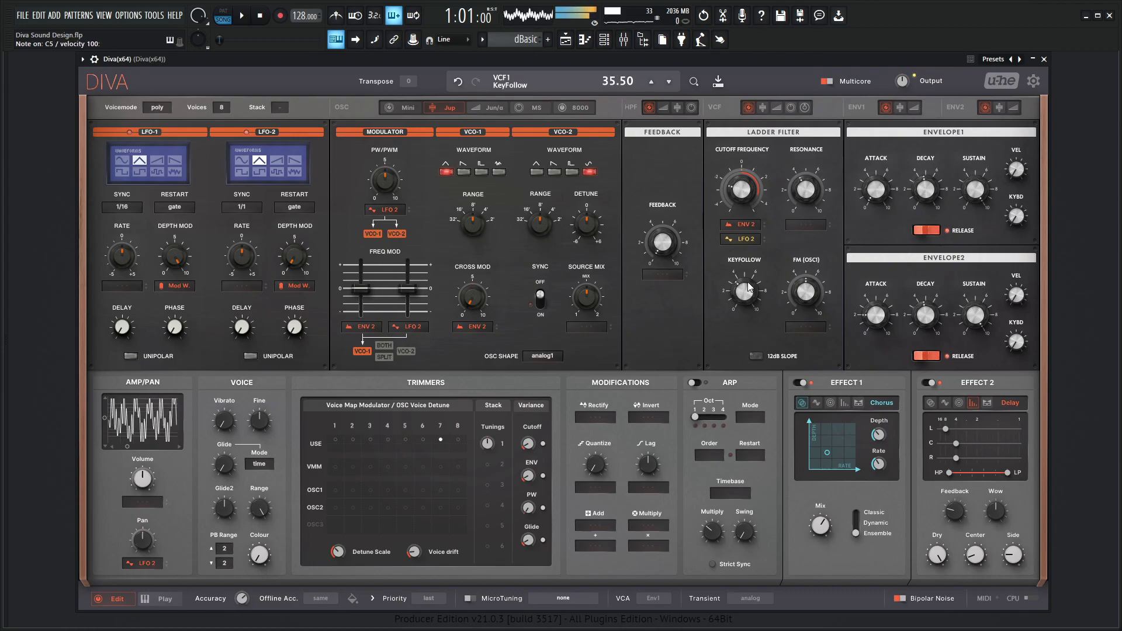
key("7")
key("q")
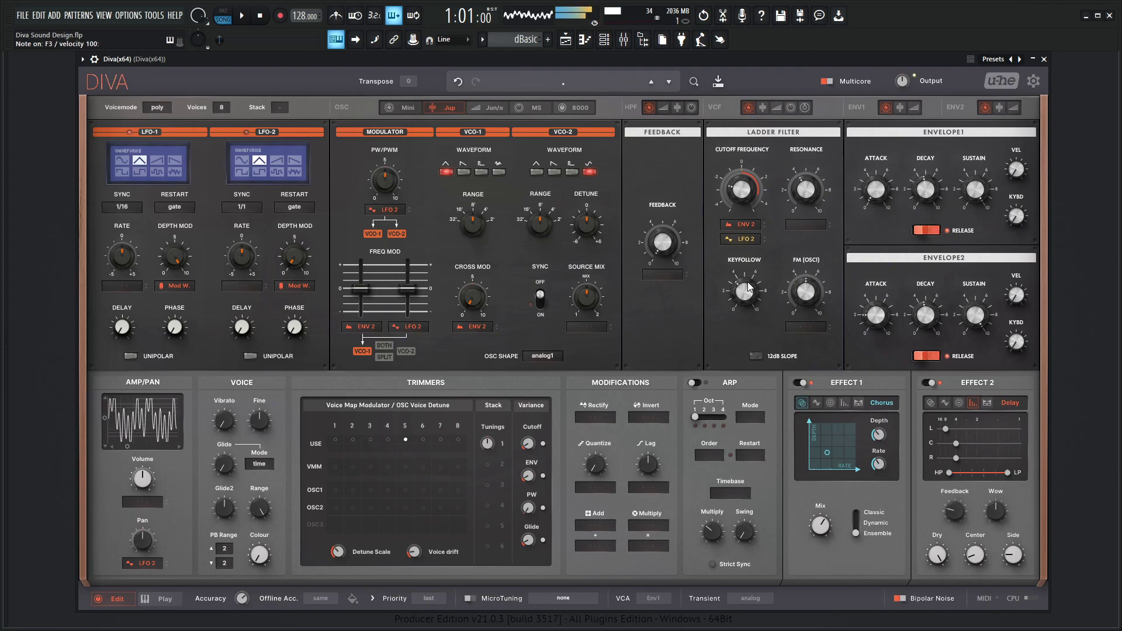
key("2")
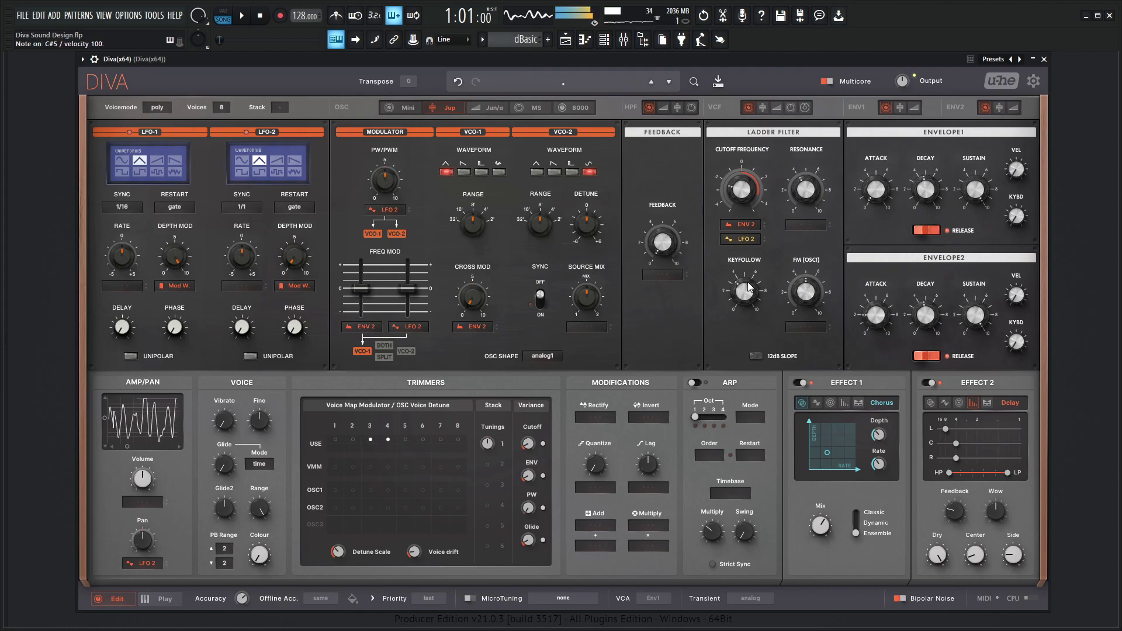
key("j")
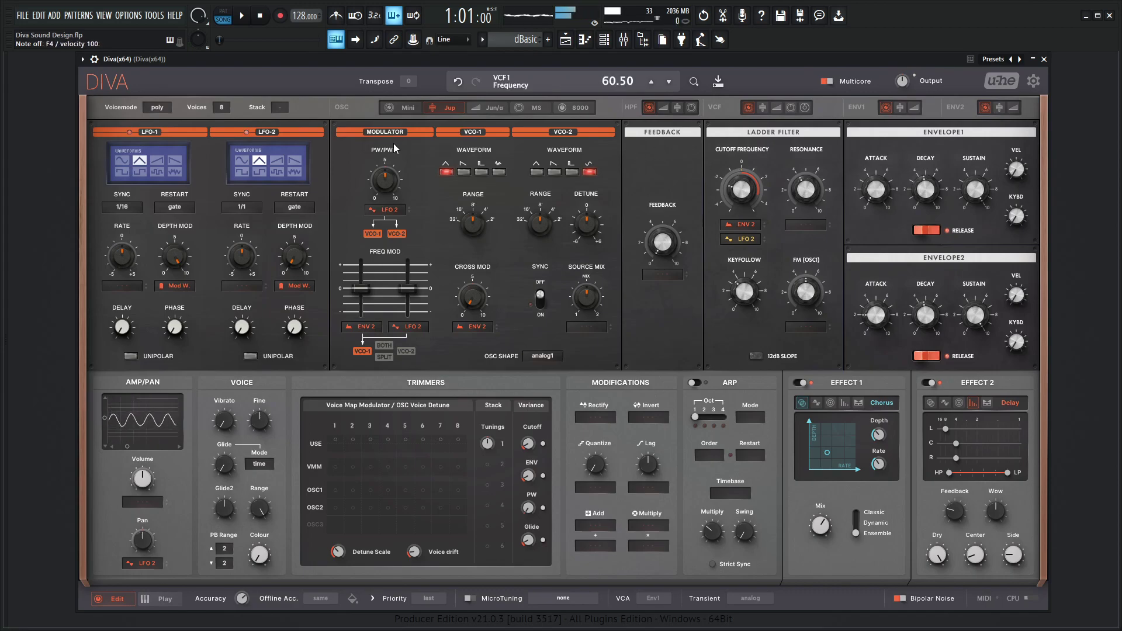
Set Voicemode to mono and audition several high and low notes
left_click(159, 108)
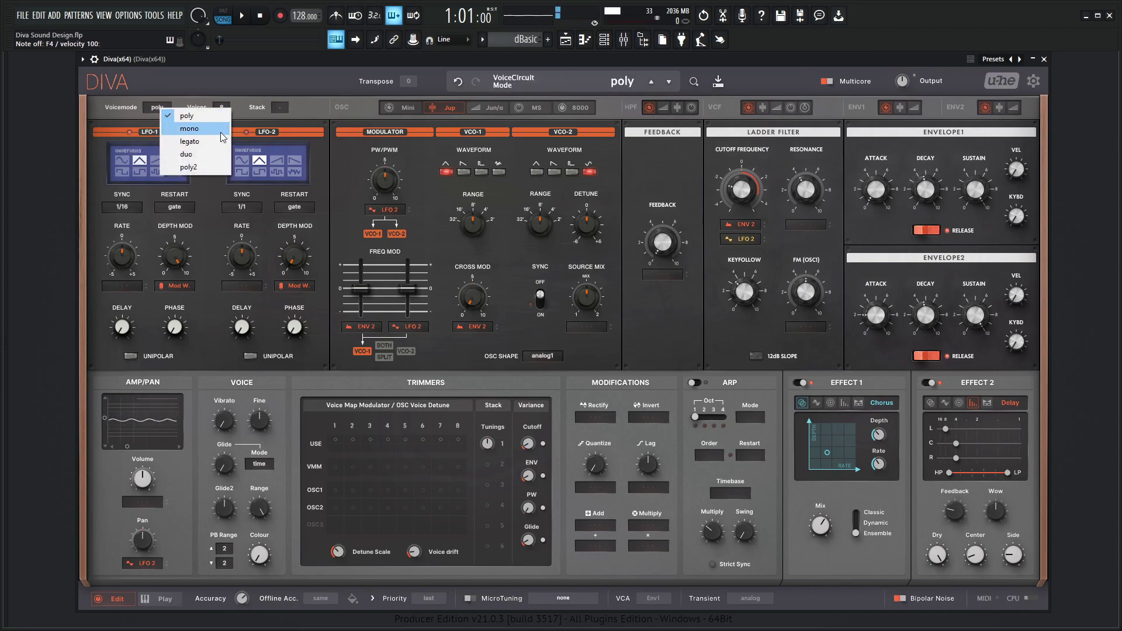
left_click(220, 133)
key("q")
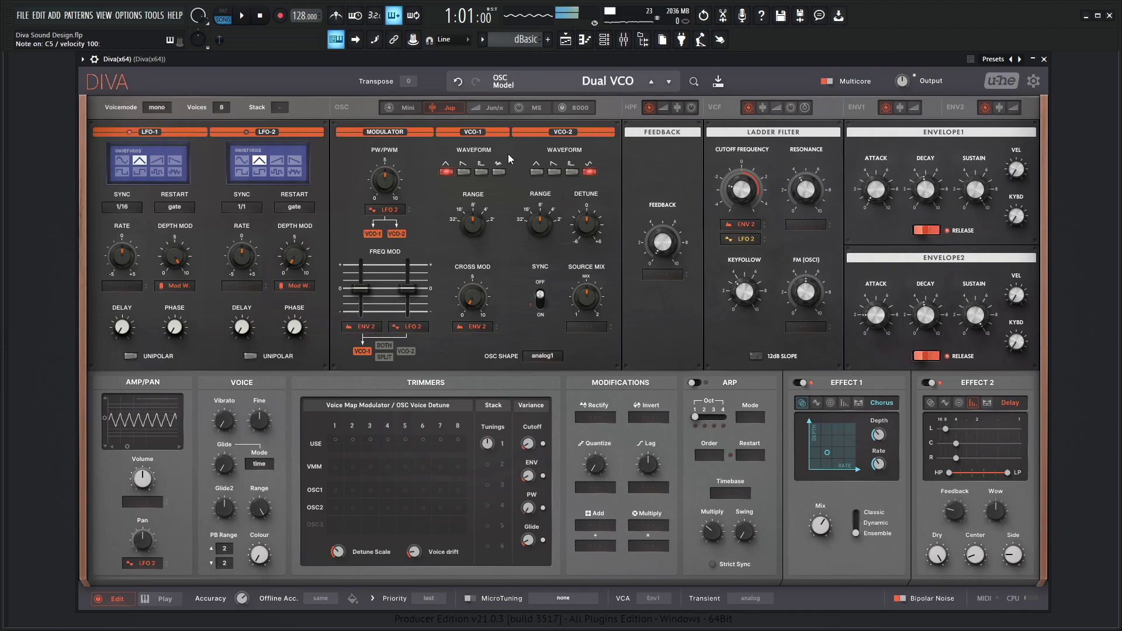
key("r")
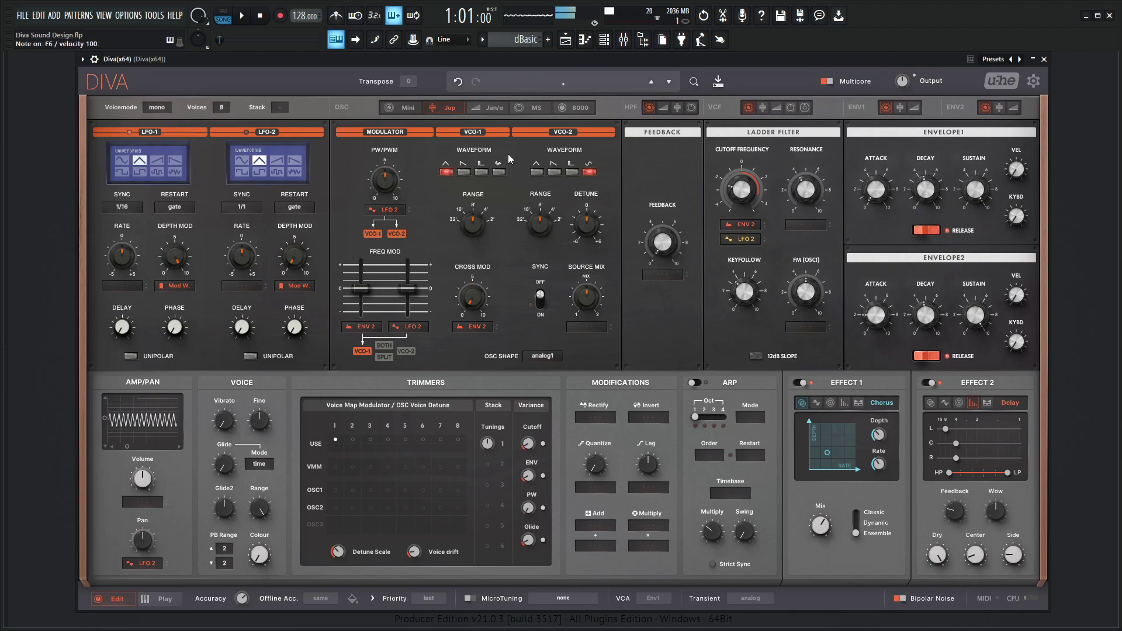
key("h")
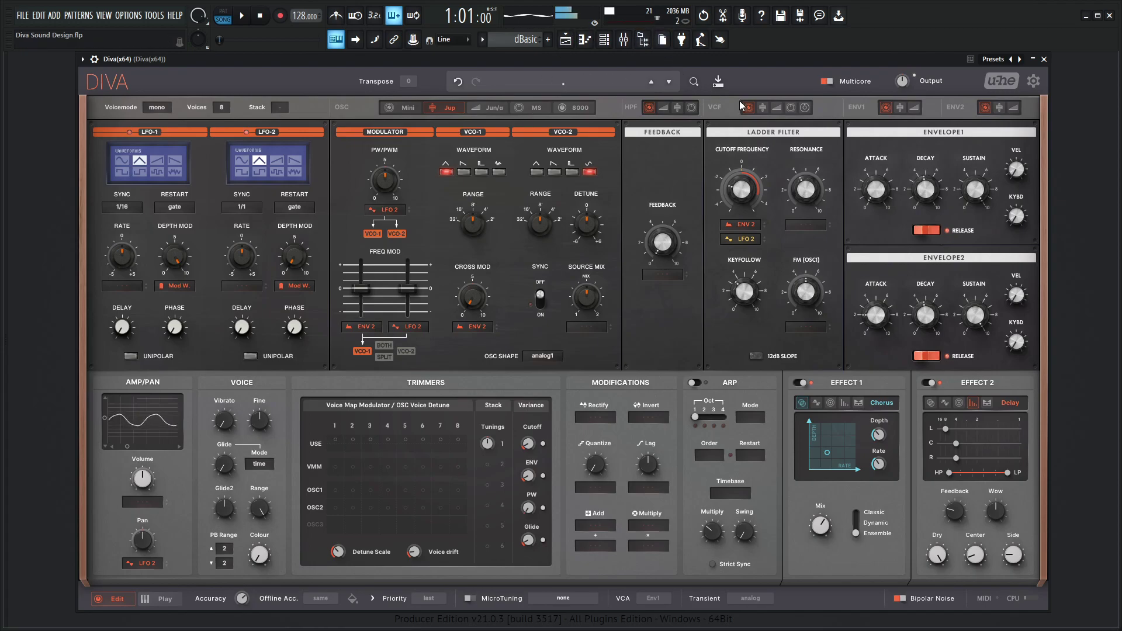
key("z")
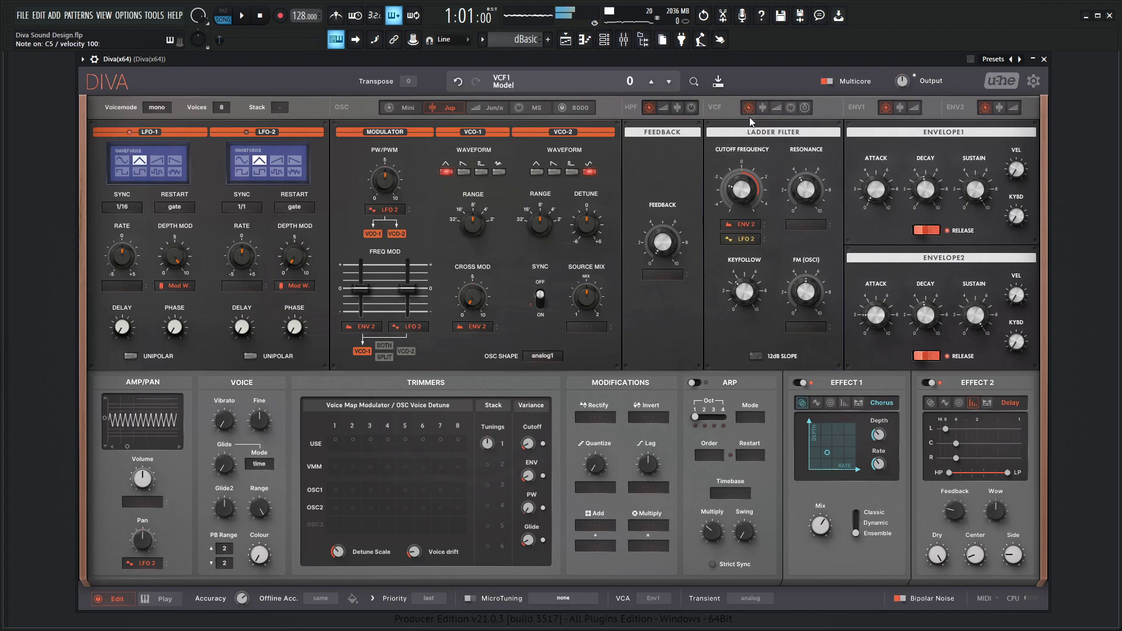
key("h")
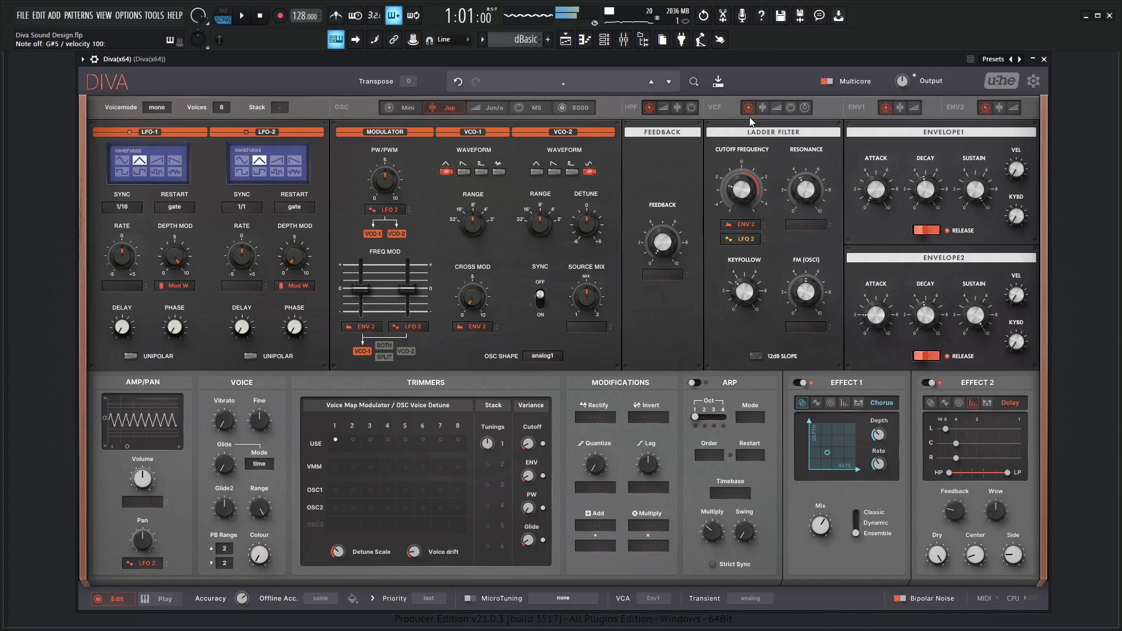
key("t")
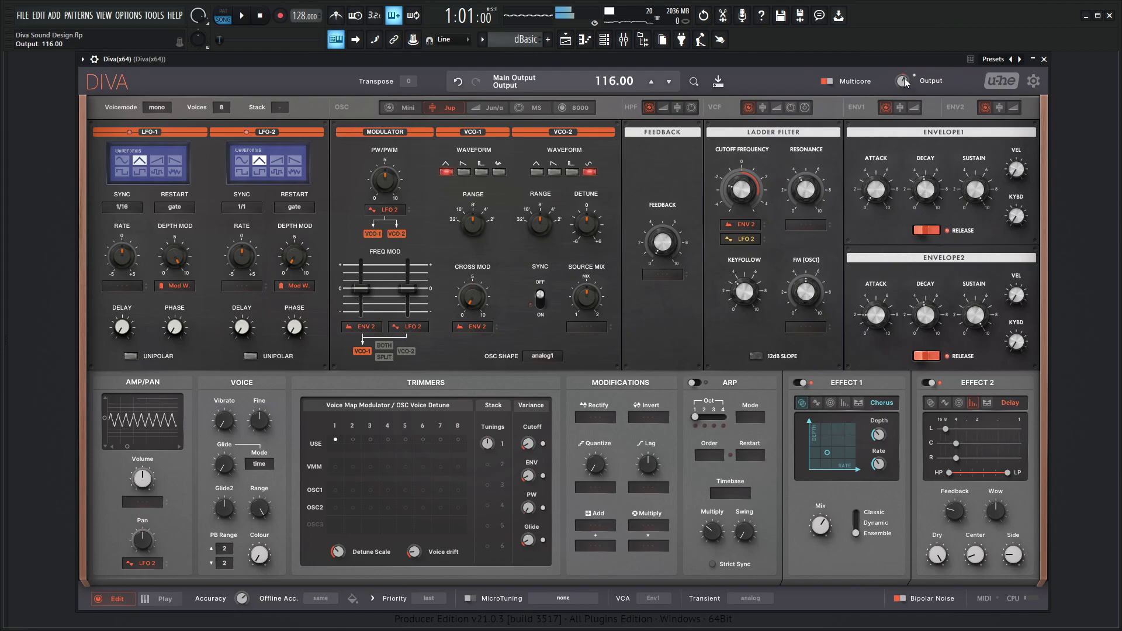
scroll(904, 79, "up", 3)
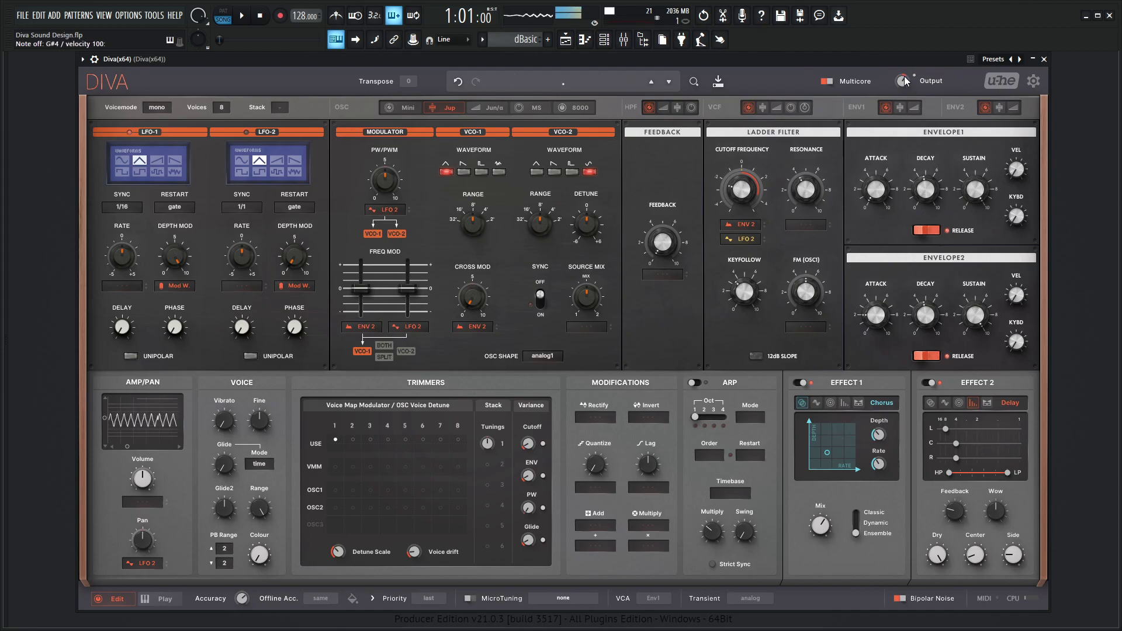
Switch the arpeggiator on
left_click(696, 382)
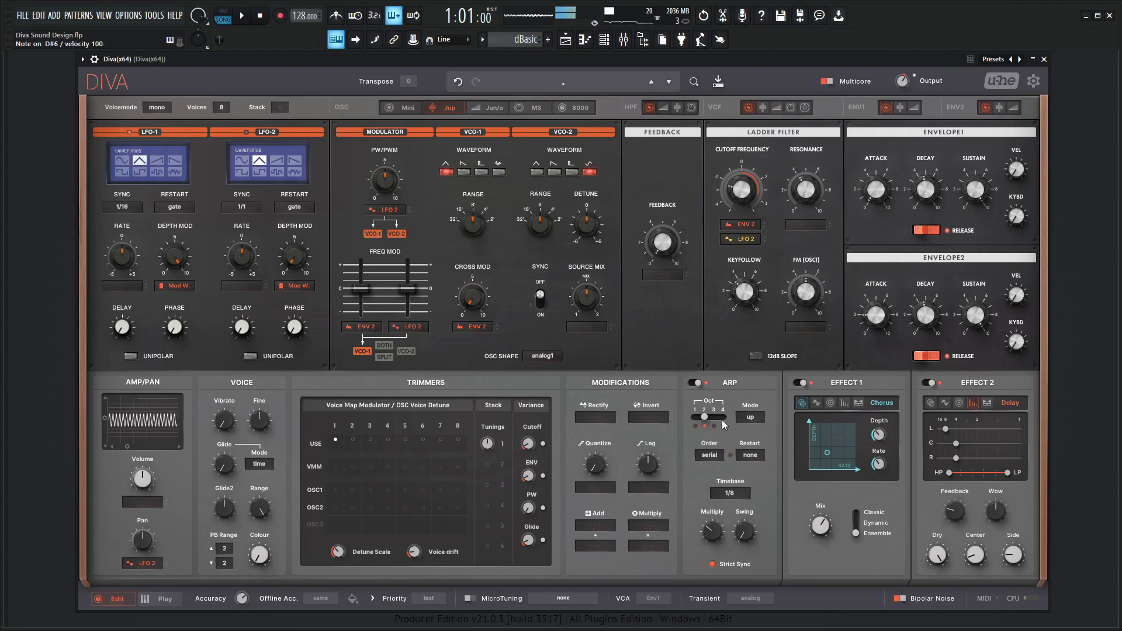
scroll(556, 358, "down", 1)
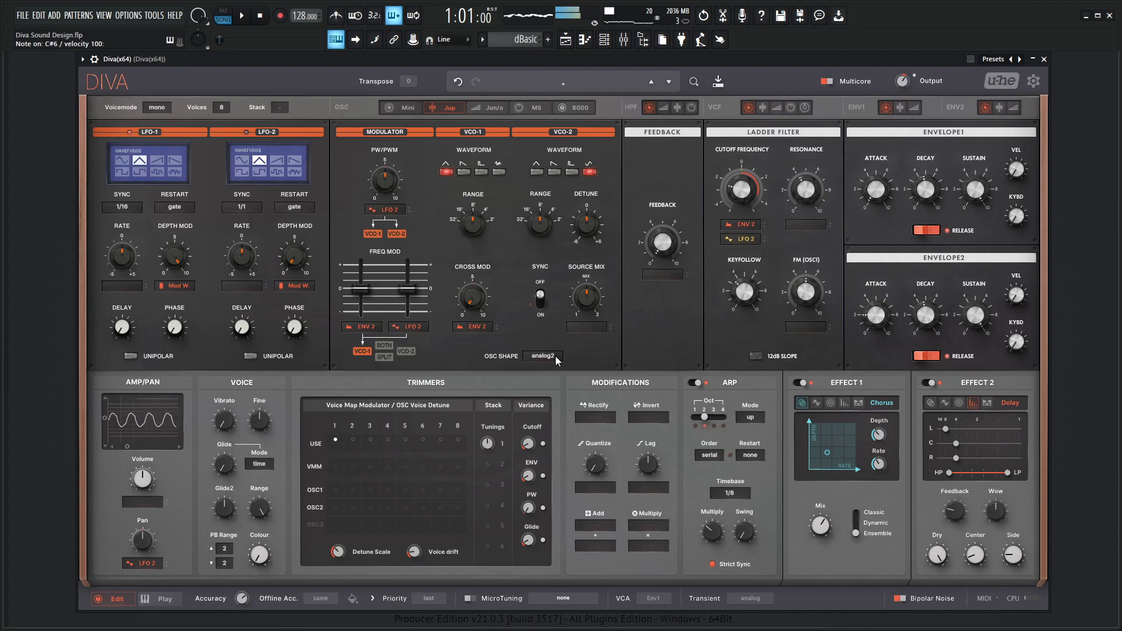
scroll(556, 359, "down", 1)
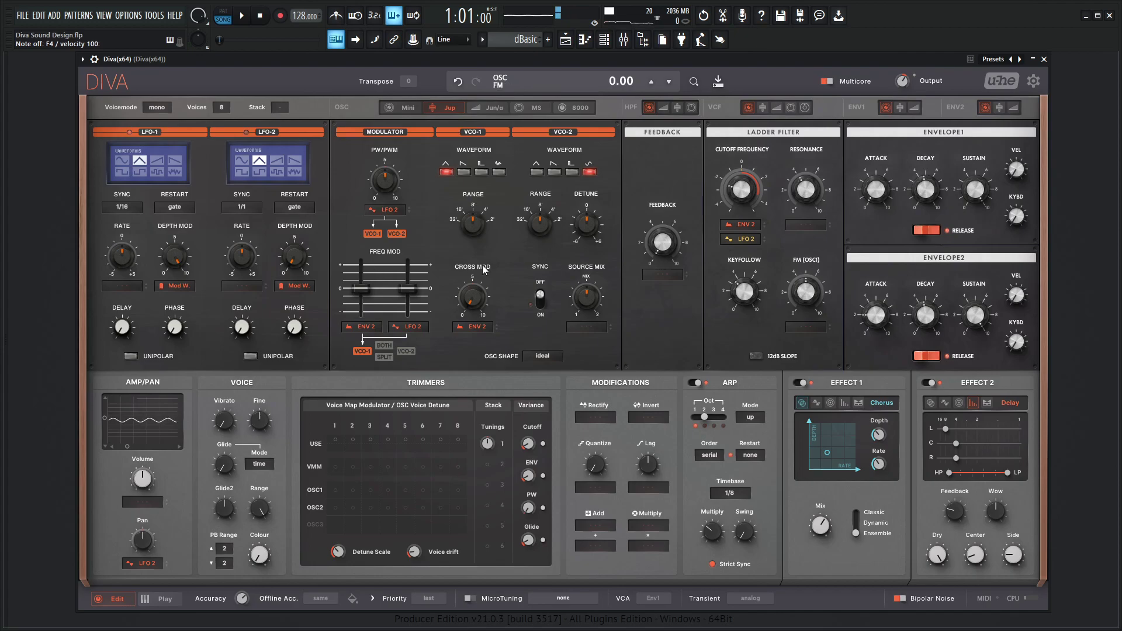
Add slight glide, set the Delay low-pass to 62 and lower Envelope 1 decay to 35
mouse_move(230, 468)
left_mouse_down()
mouse_move(227, 449)
mouse_move(227, 474)
left_mouse_up()
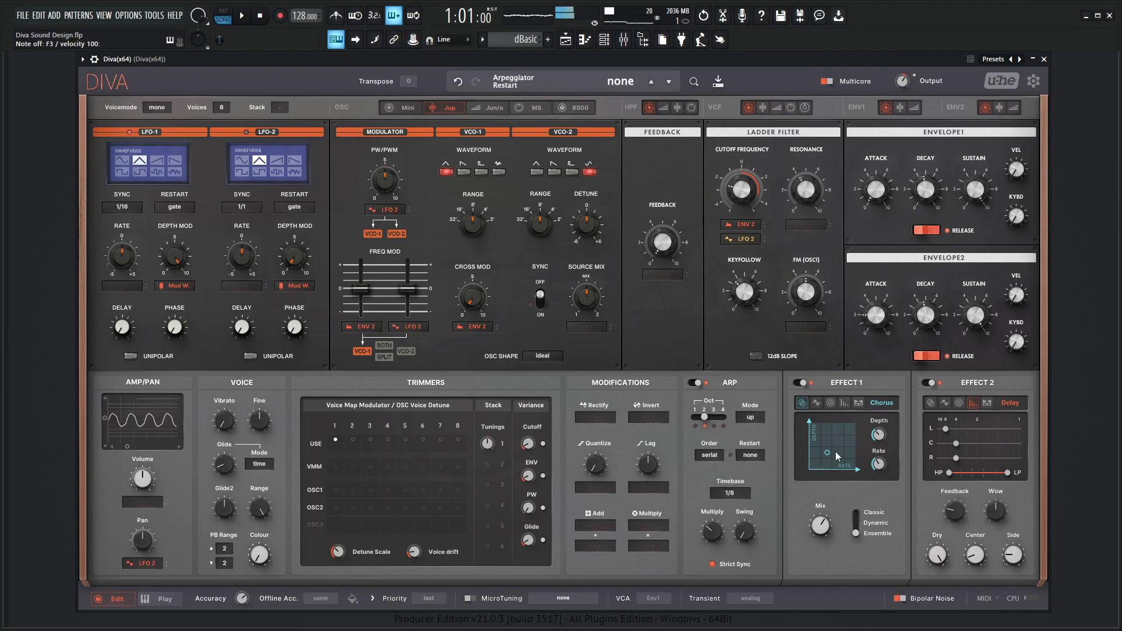
mouse_move(1006, 466)
left_mouse_down()
mouse_move(999, 477)
mouse_move(953, 478)
mouse_move(996, 477)
left_mouse_up()
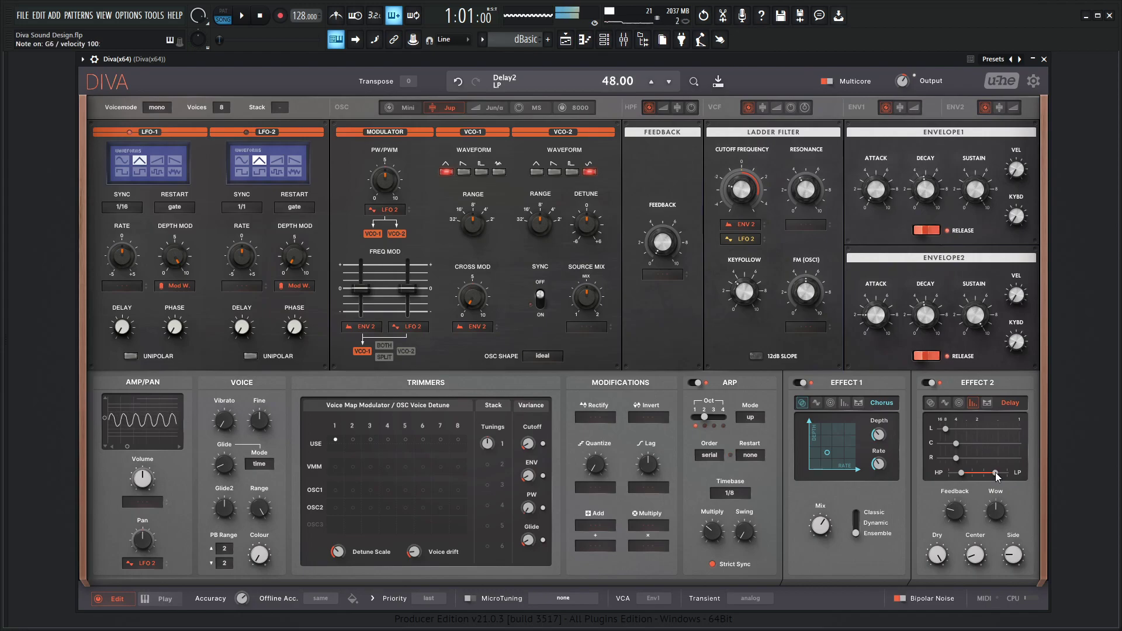
left_click_drag(917, 182, 921, 200)
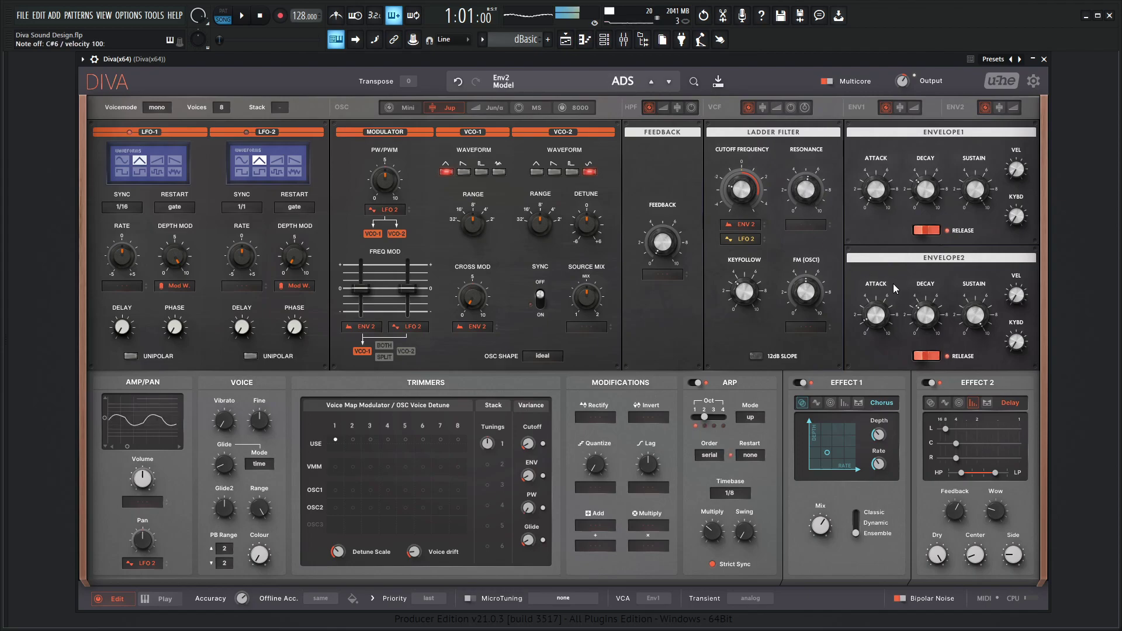
Lower Envelope 2 decay to 18
left_click_drag(925, 312, 925, 331)
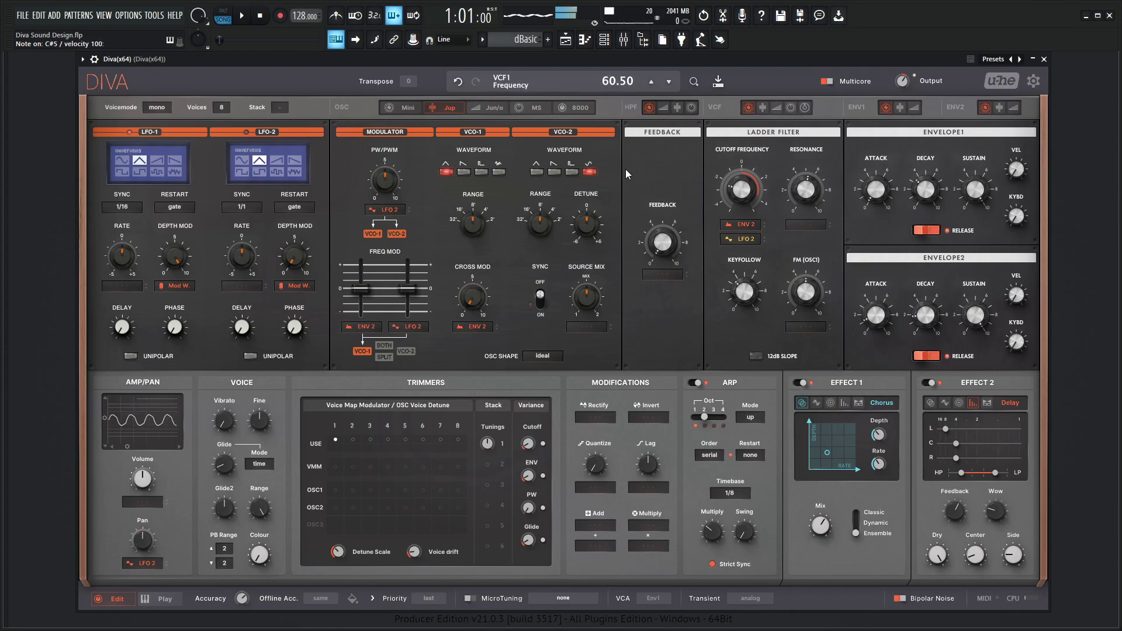
scroll(731, 494, "down", 1)
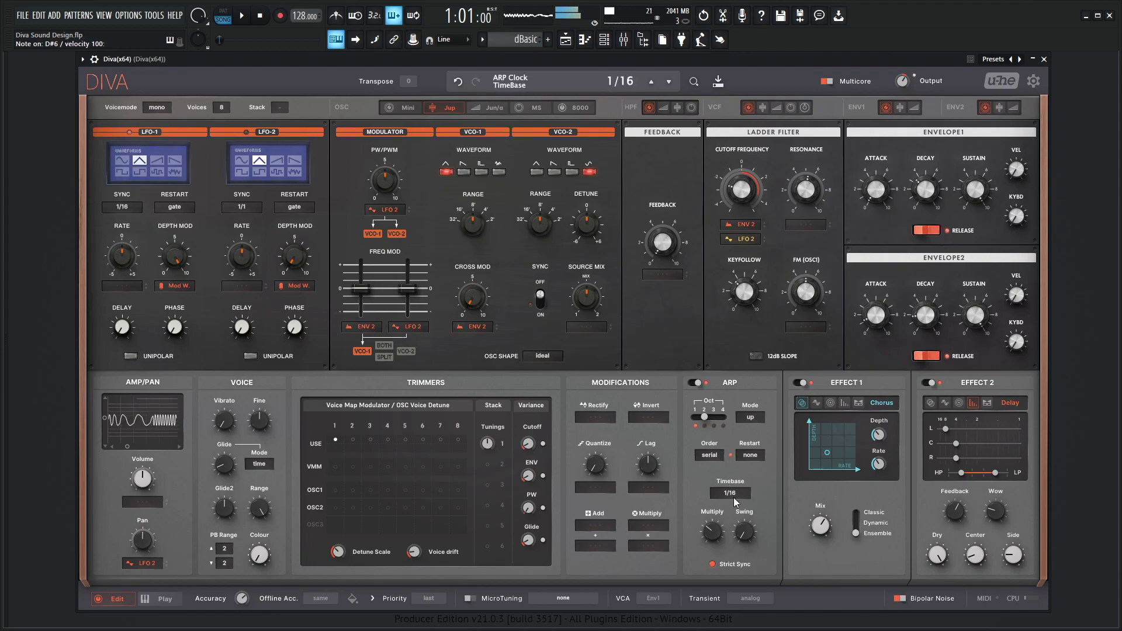
scroll(733, 497, "up", 1)
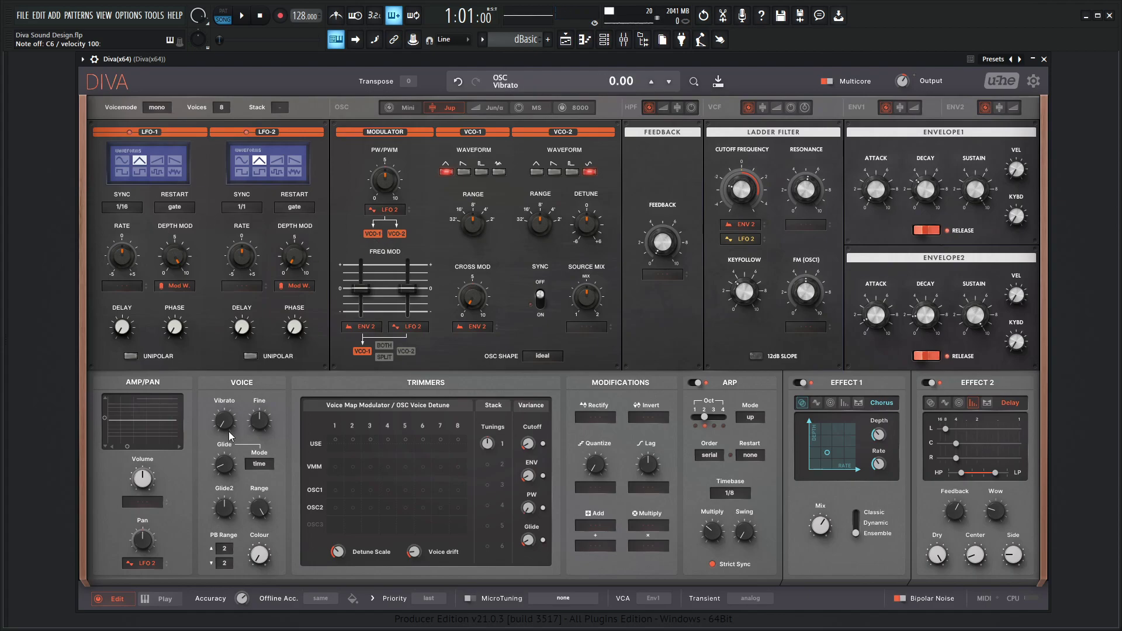
scroll(231, 421, "down", 2)
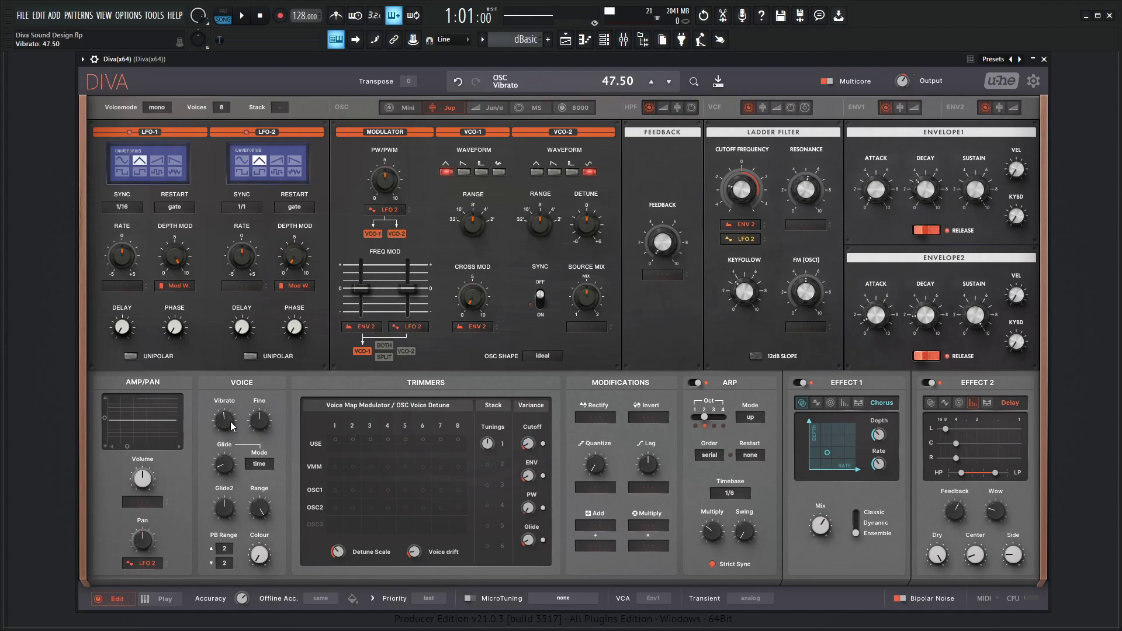
Set the LFO-1 sync rate to 1s and turn the arpeggiator off, auditioning notes
left_click(123, 207)
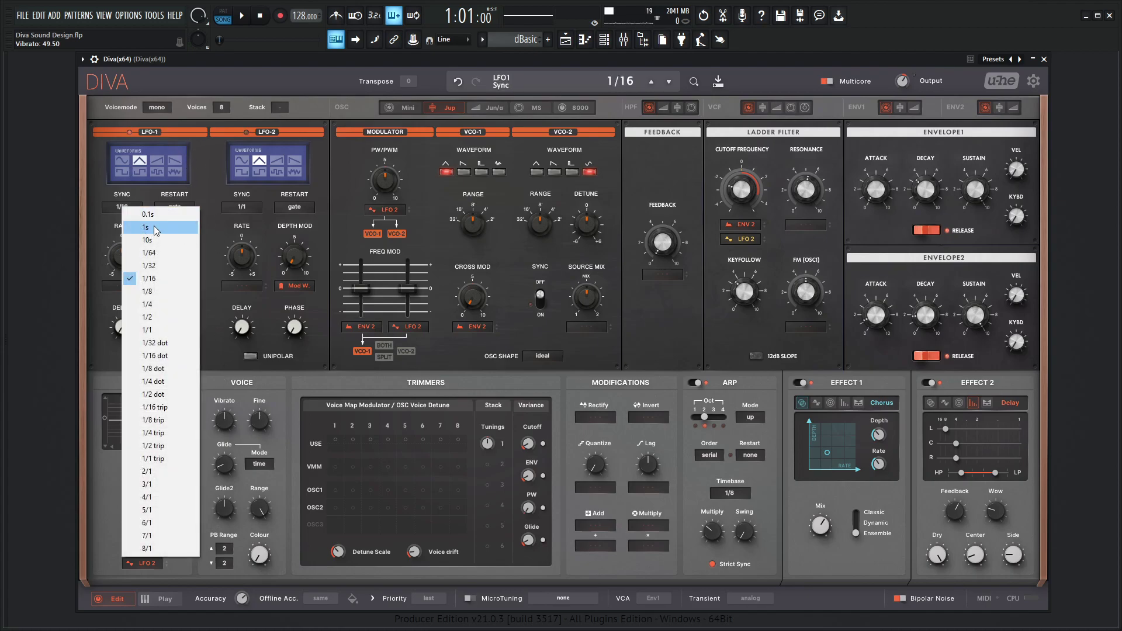
left_click(153, 225)
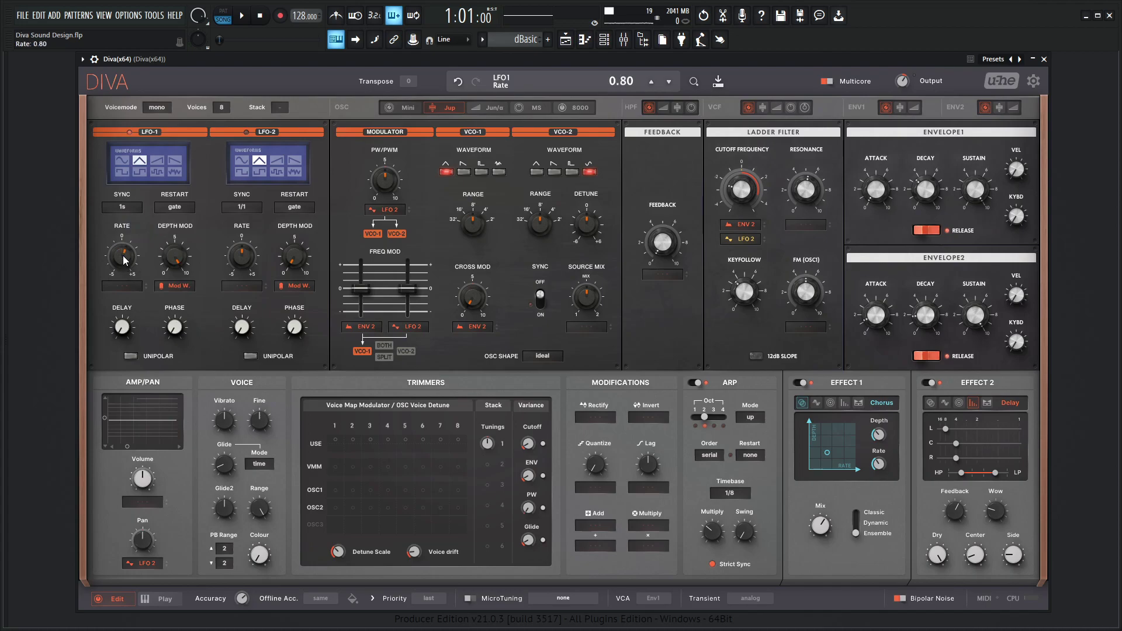
key("q")
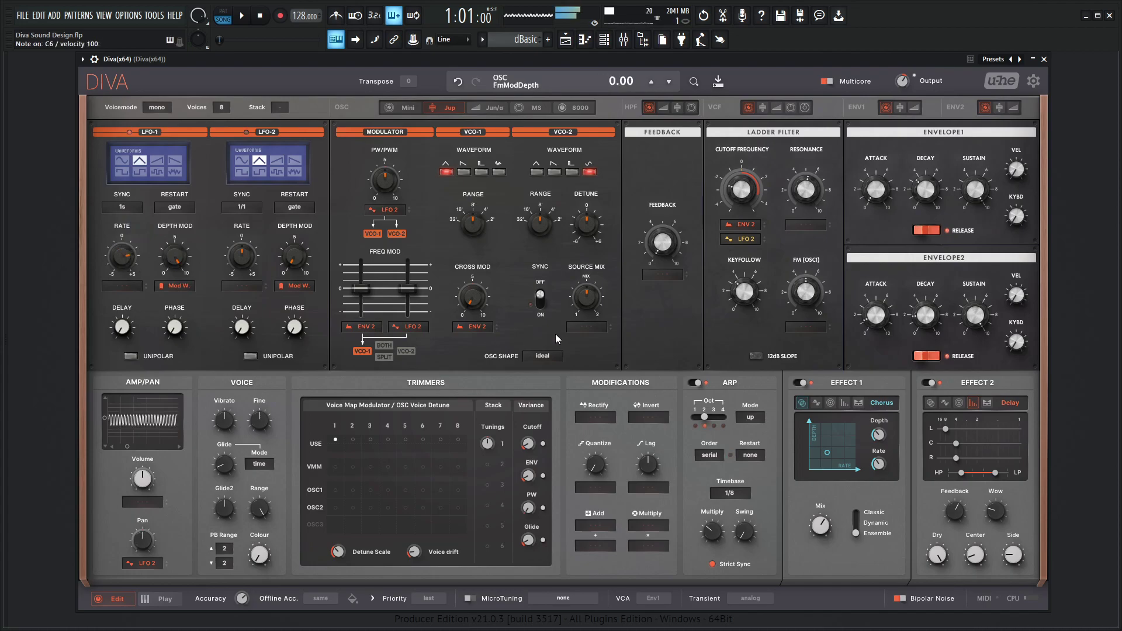
left_click(697, 384)
key("q")
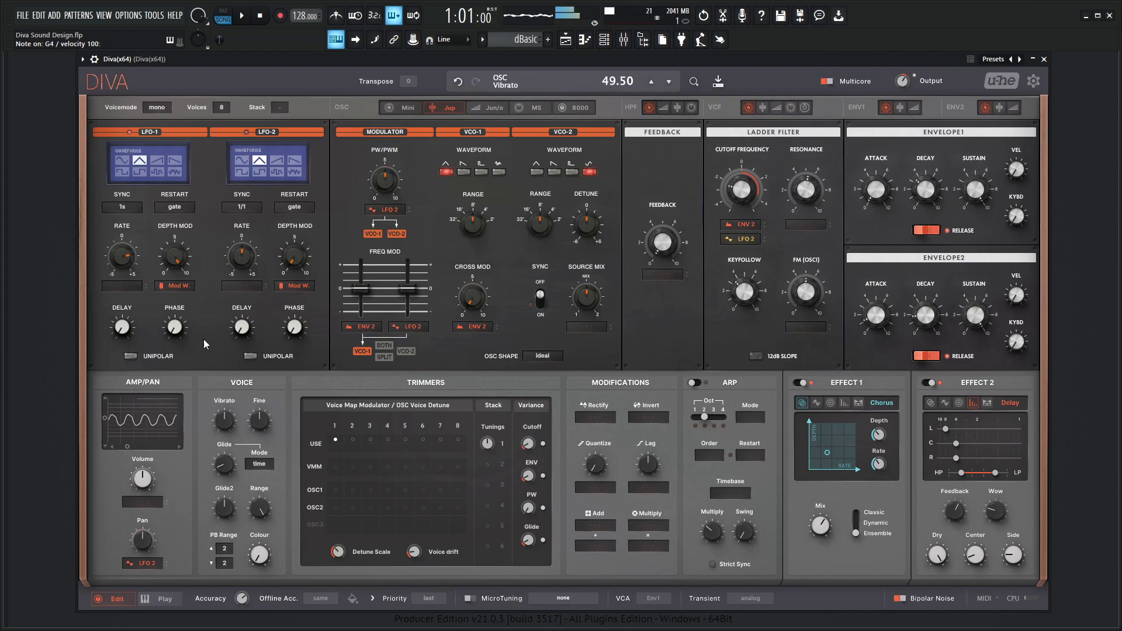
key("b")
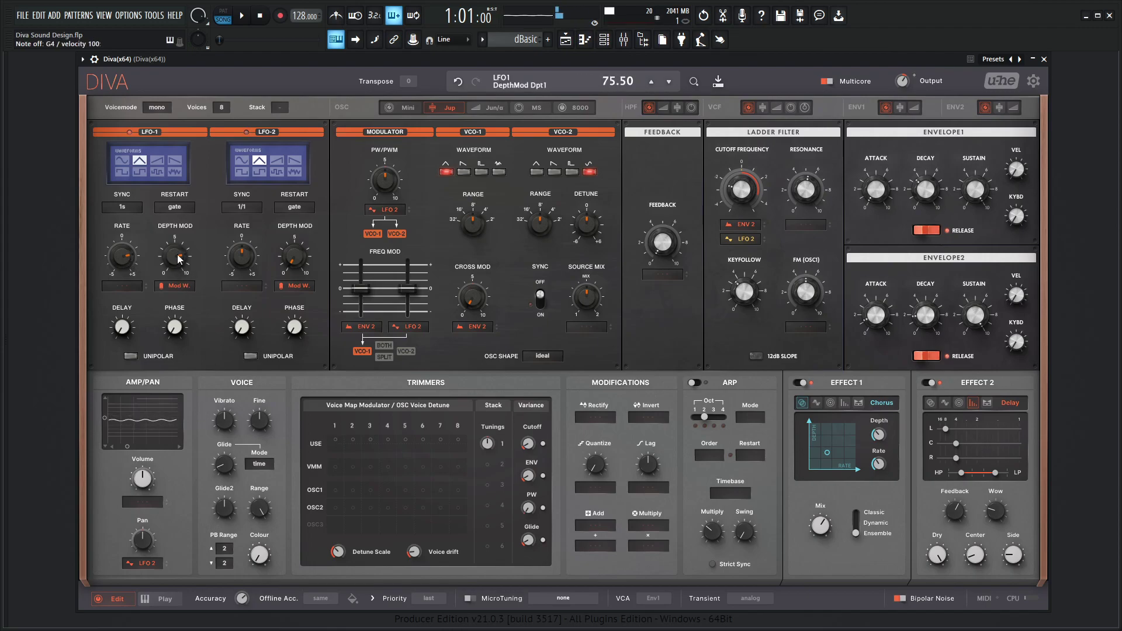
Reduce LFO-1 depth modulation and check the vibrato with several notes
left_click_drag(178, 250, 170, 256)
key("b")
key("i")
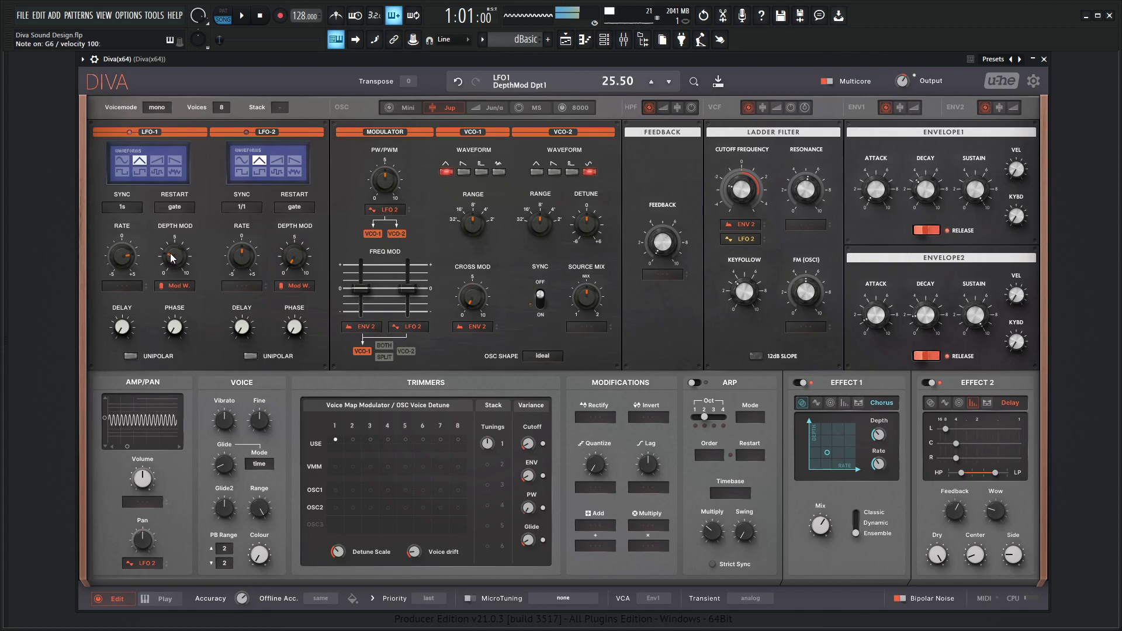
key("0")
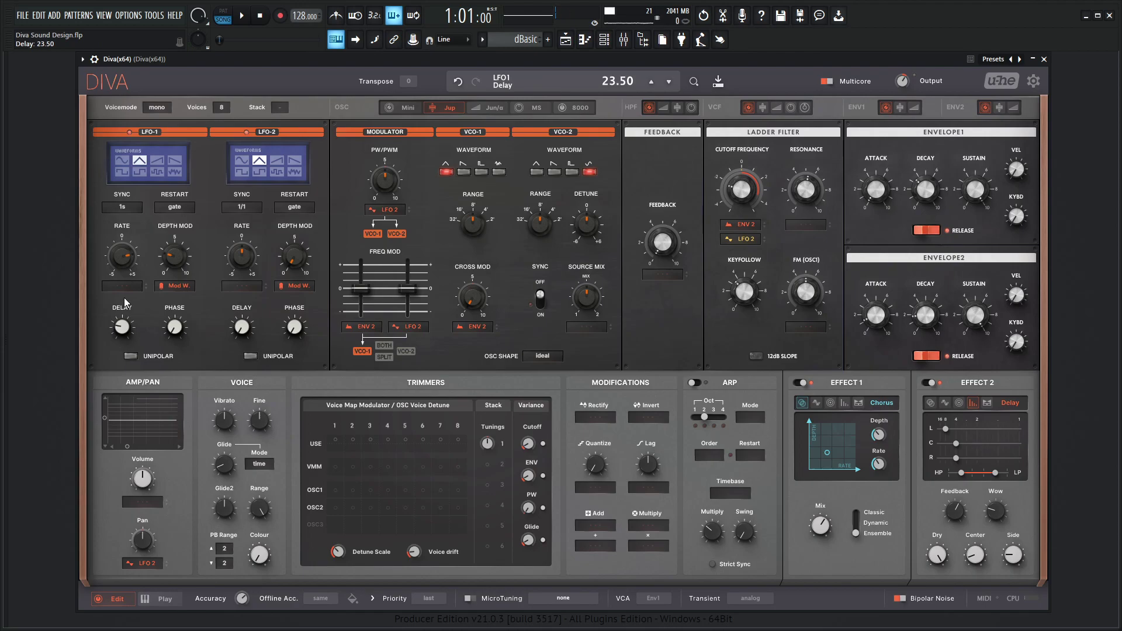
key("6")
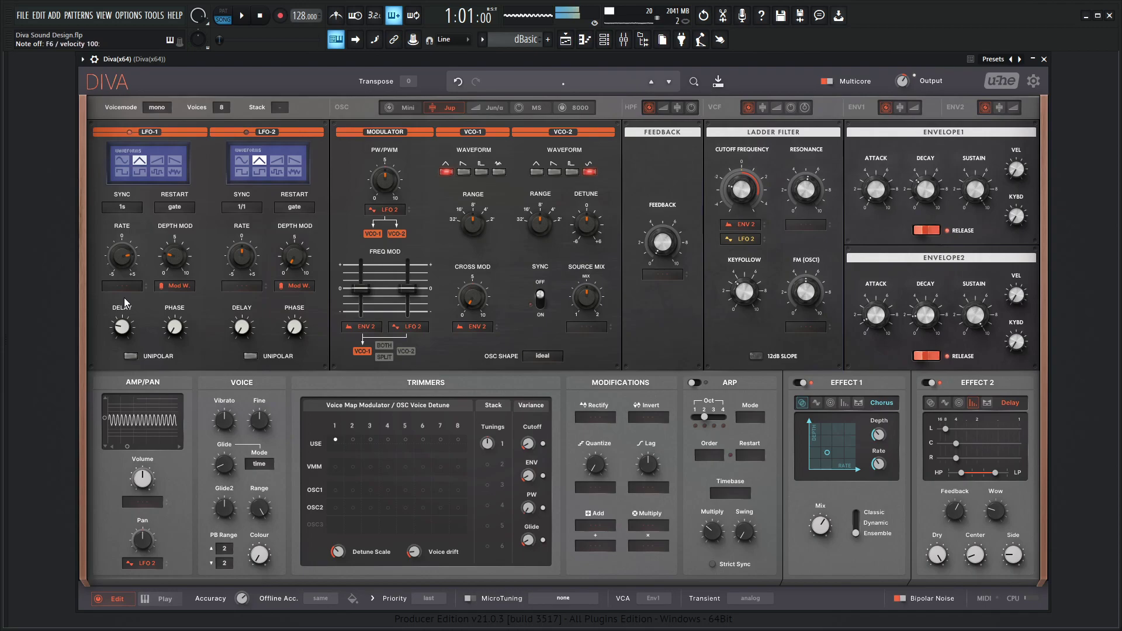
key("j")
Raise Envelope 1 decay to 49.50 and Envelope 2 decay to 39.50 while auditioning
left_click_drag(926, 211, 927, 185)
key("7")
key("6")
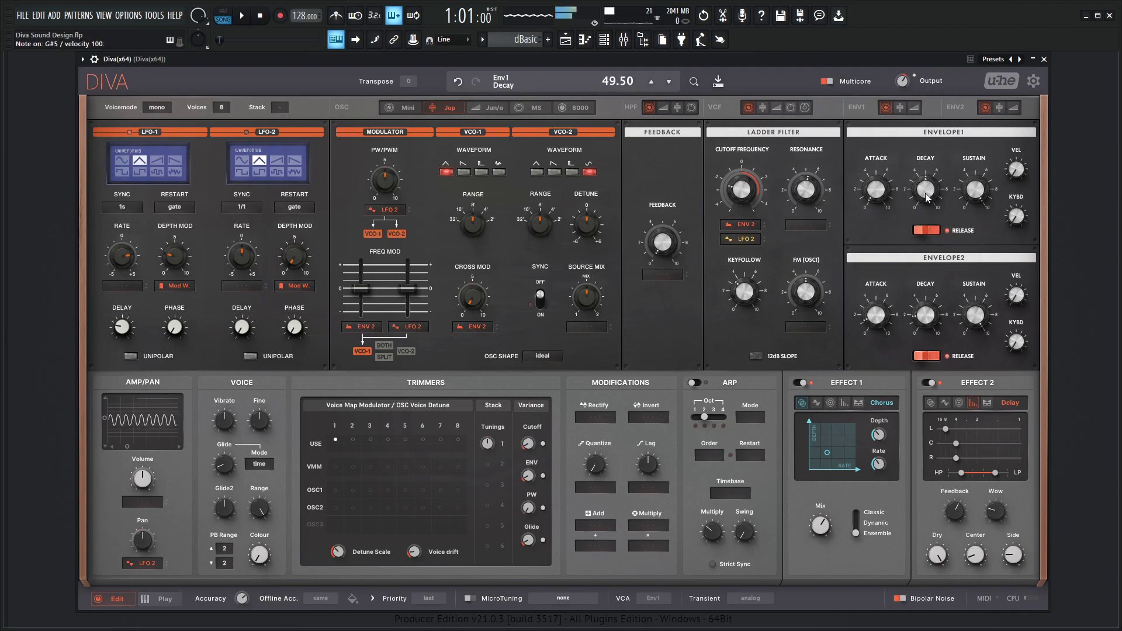
left_click_drag(926, 318, 927, 316)
key("7")
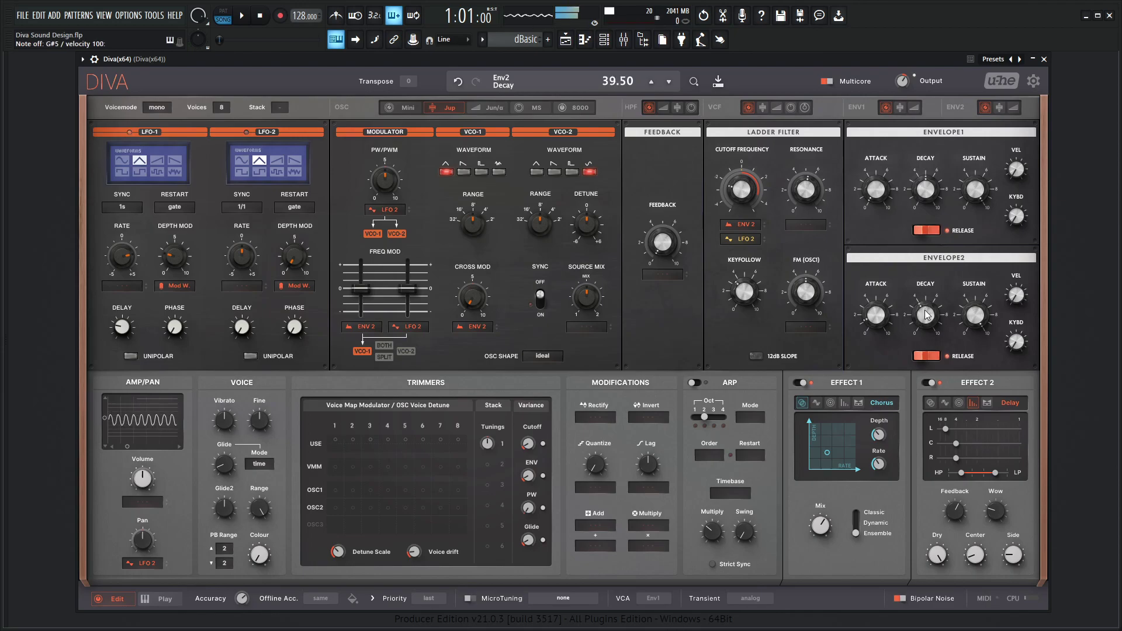
key("bracketleft")
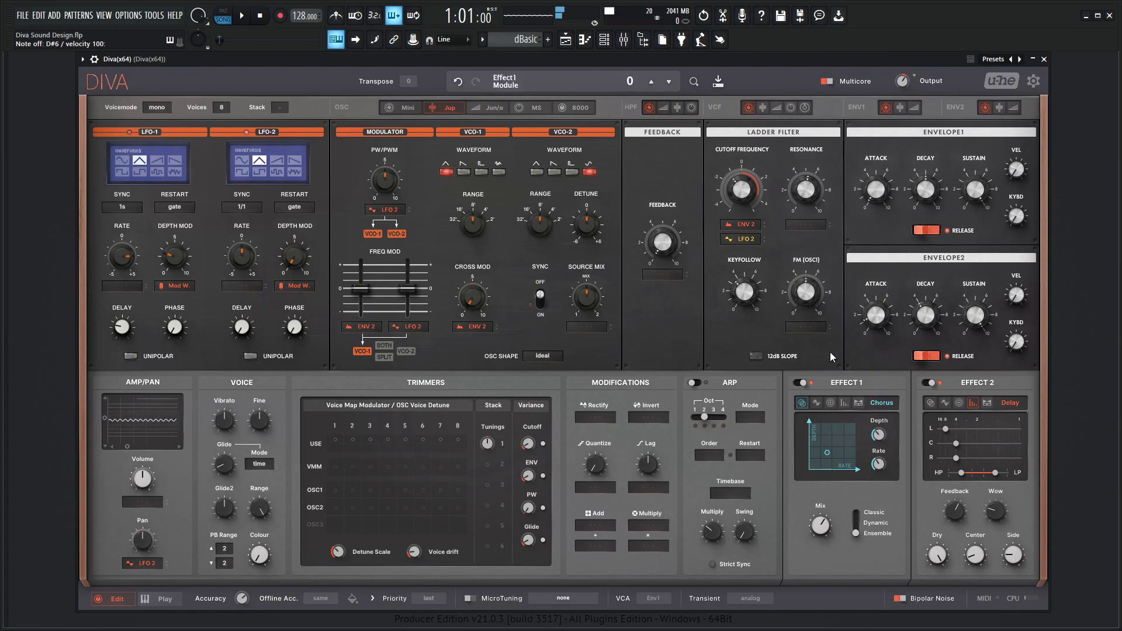
Send the Diva channel to the vVerb reverb bus at about 39% and trim Env1 decay slightly
key("F9")
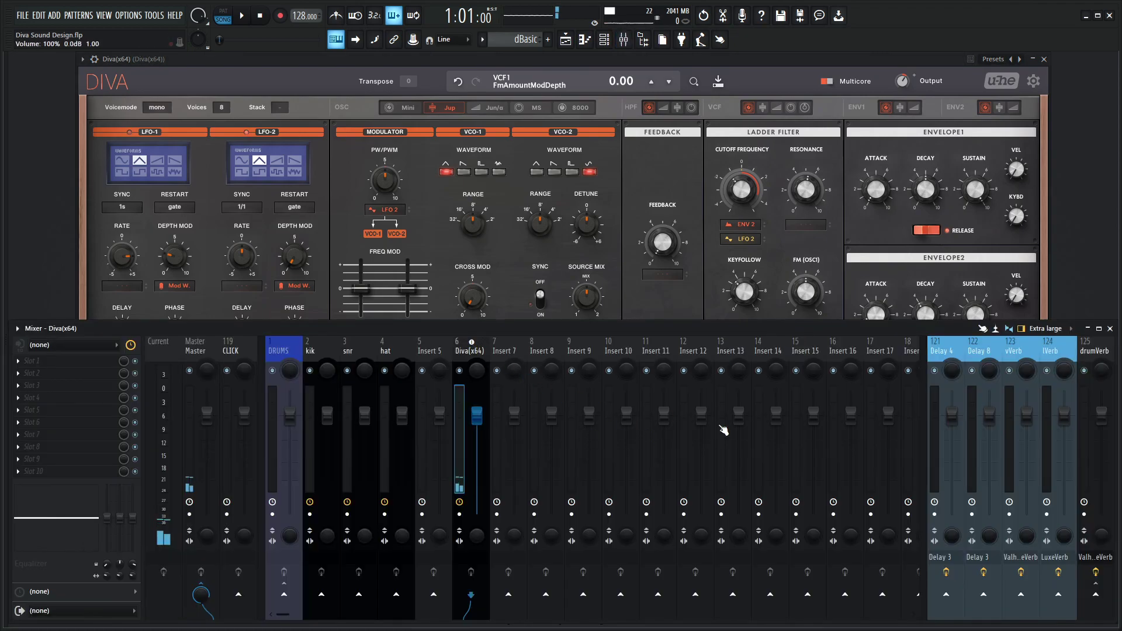
left_click_drag(929, 189, 930, 194)
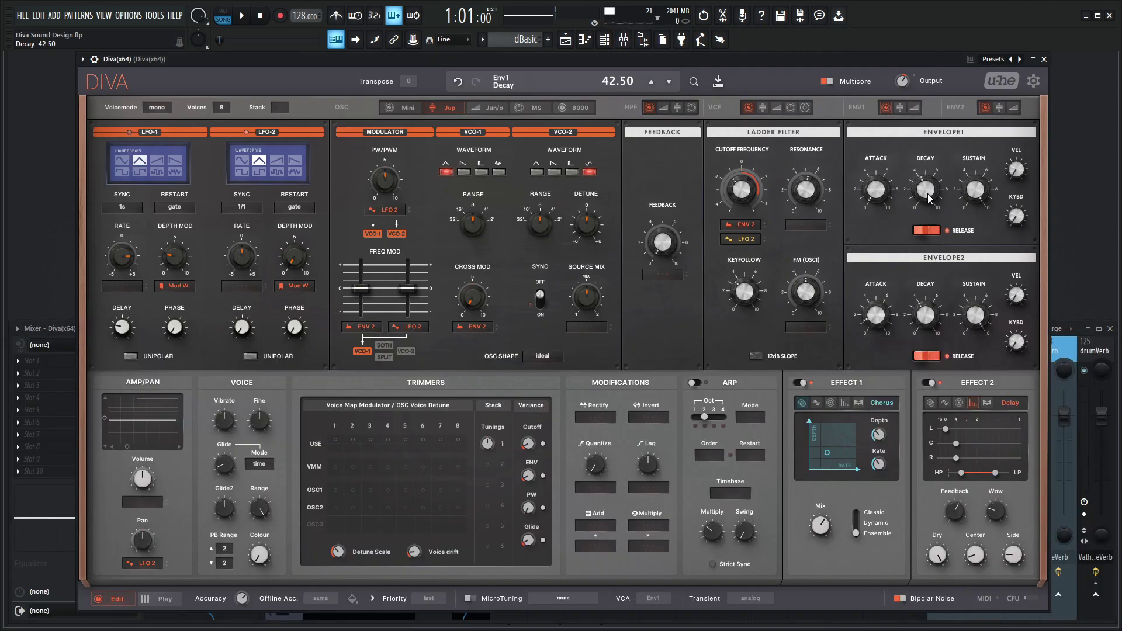
left_click(973, 394)
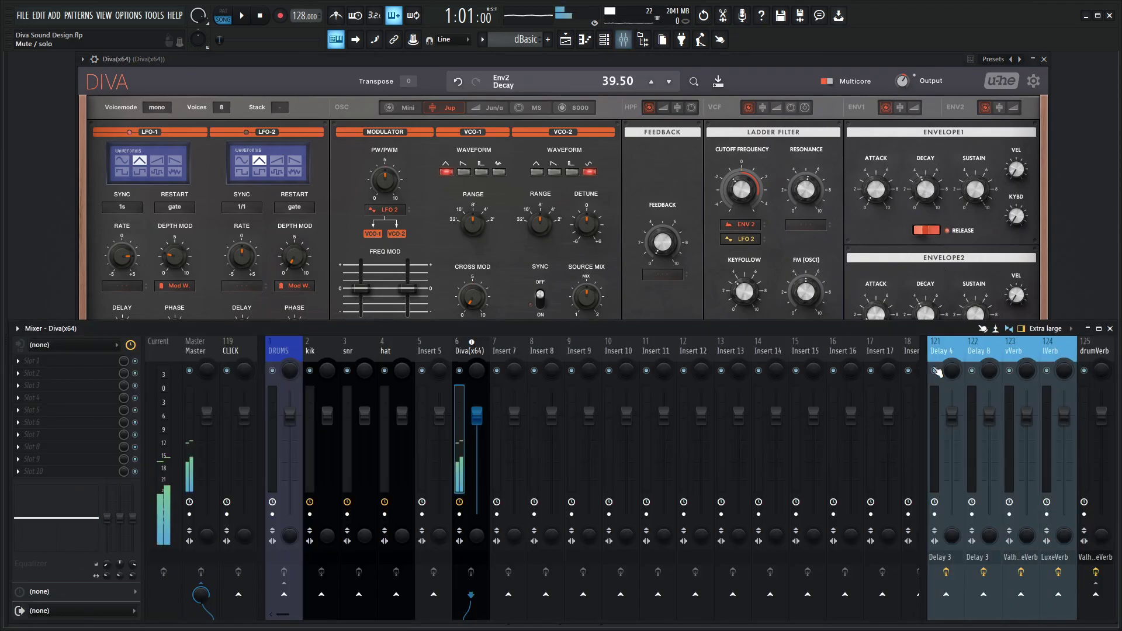
left_click(1024, 598)
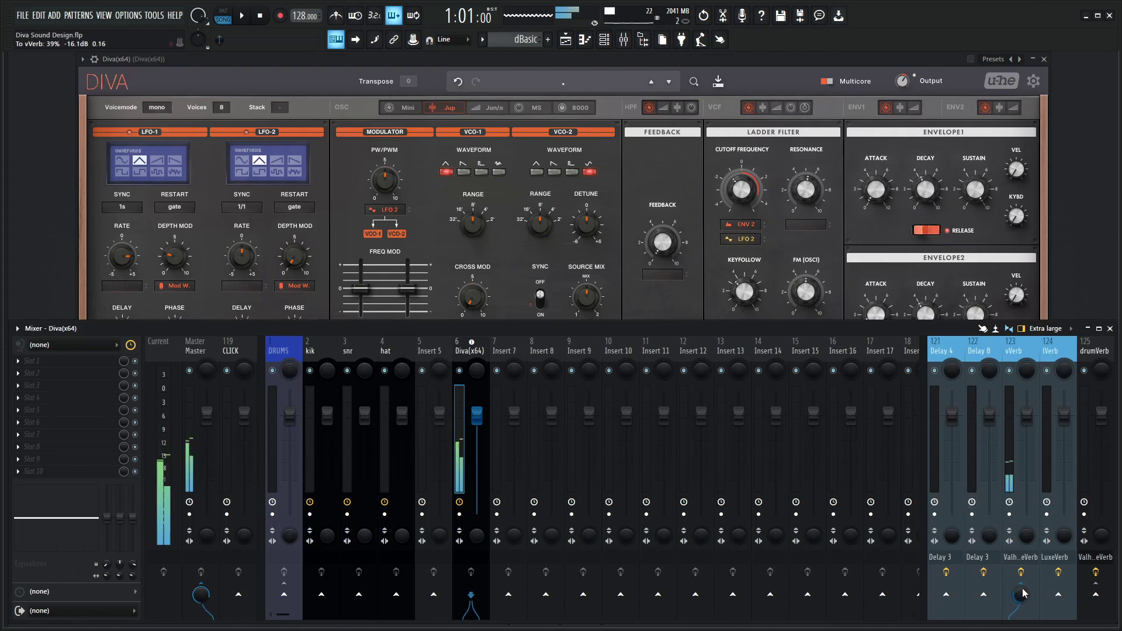
left_click(775, 57)
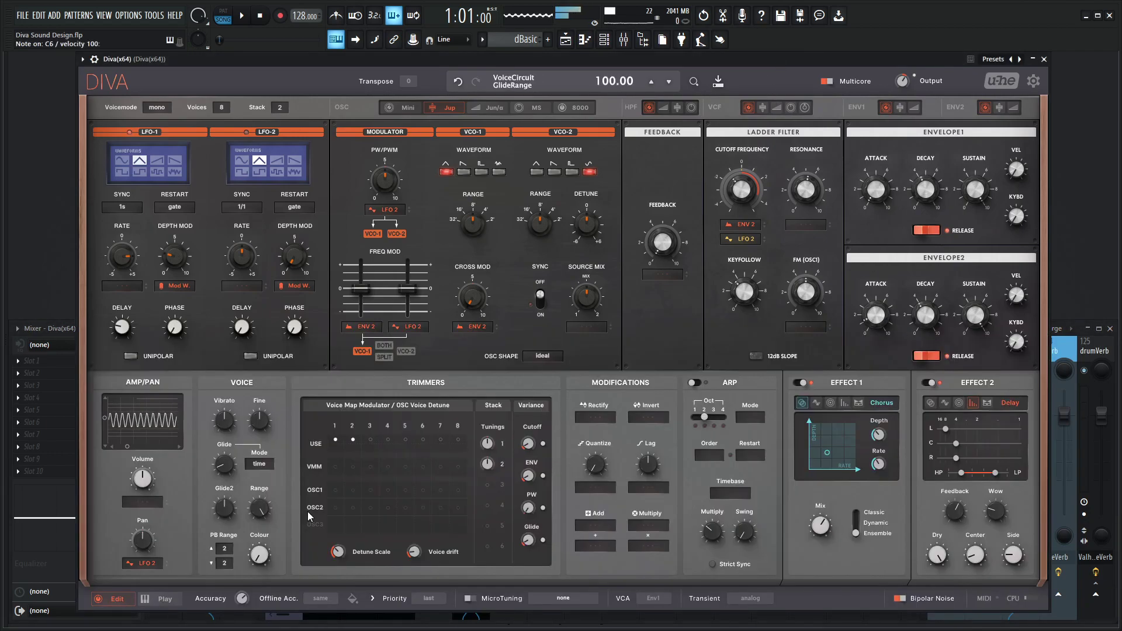
Spread the stacked voices by modulating pan from StackVoice with increased depth, auditioning notes
left_click(151, 564)
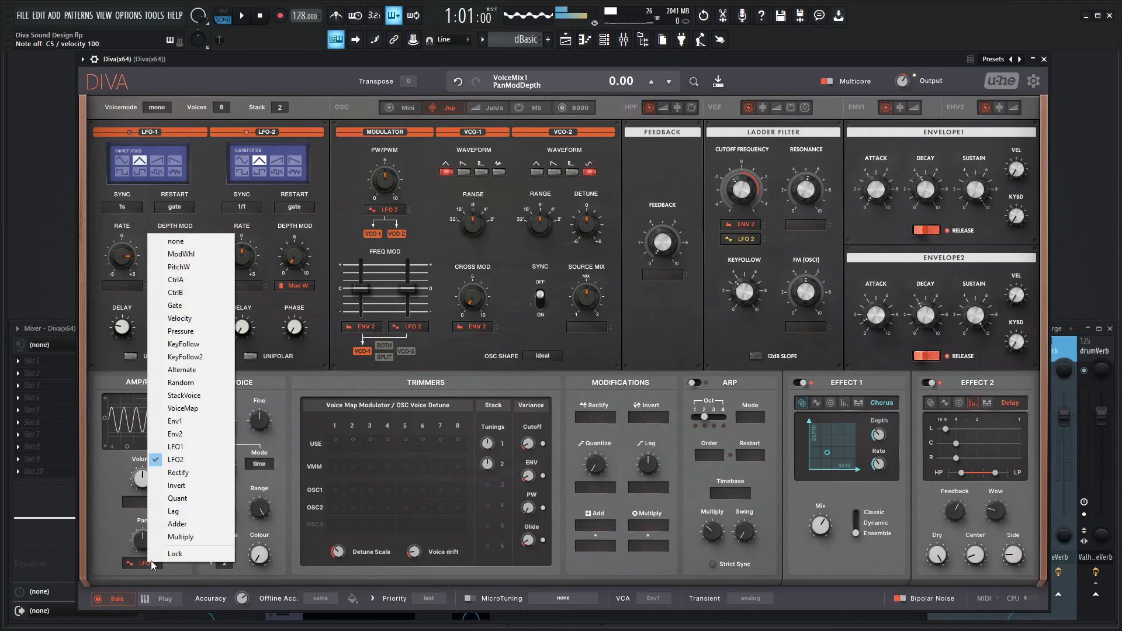
left_click(184, 396)
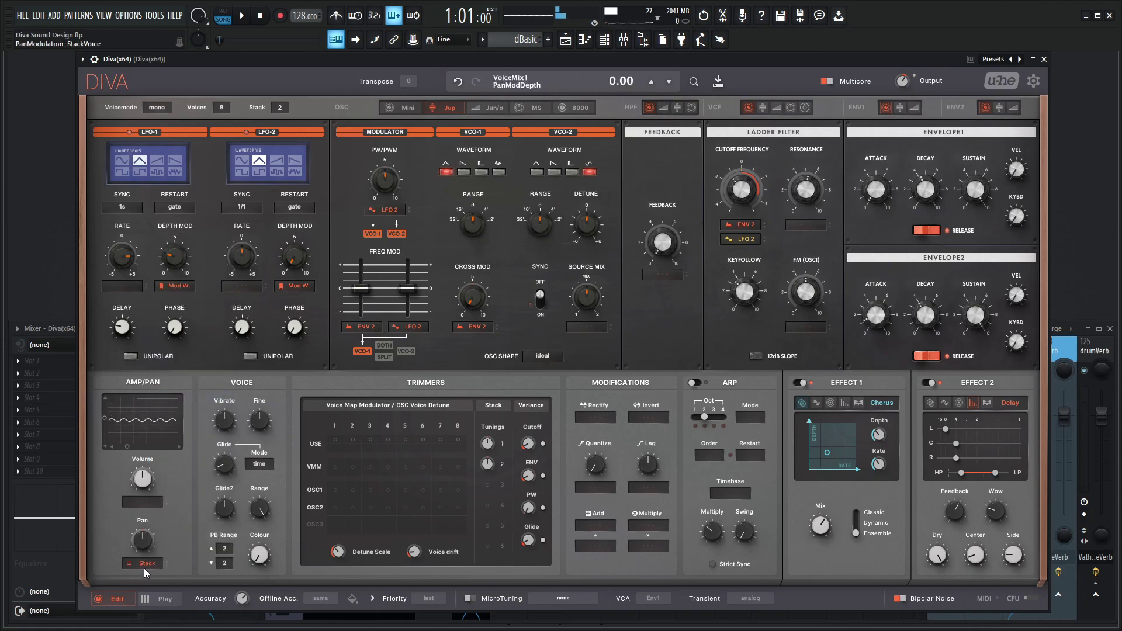
left_click_drag(144, 568, 145, 556)
key("t")
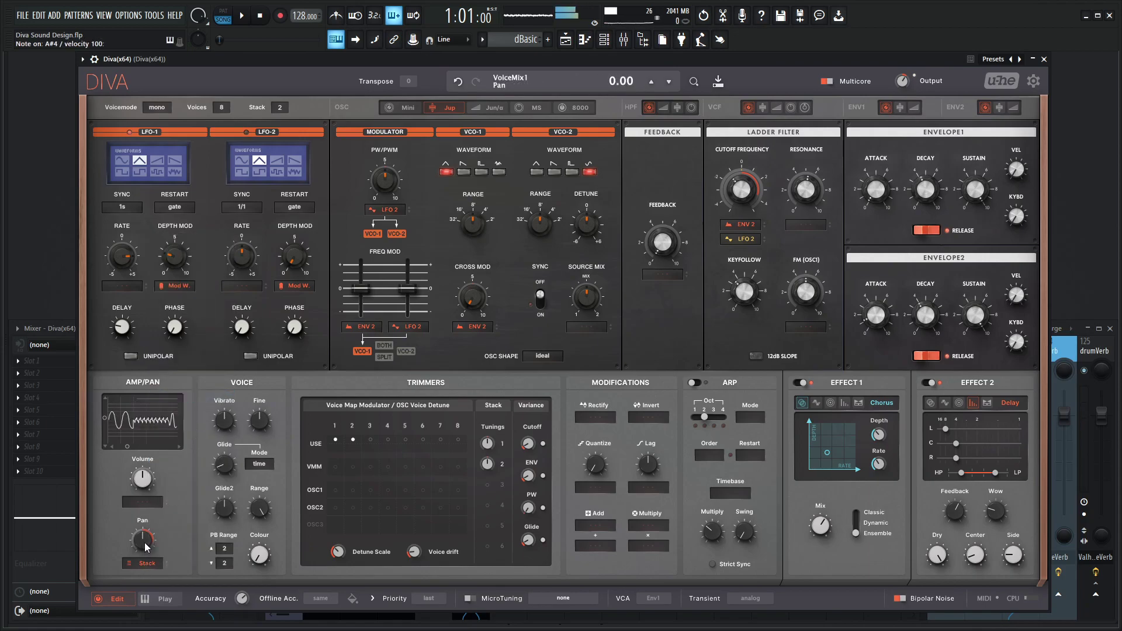
key("2")
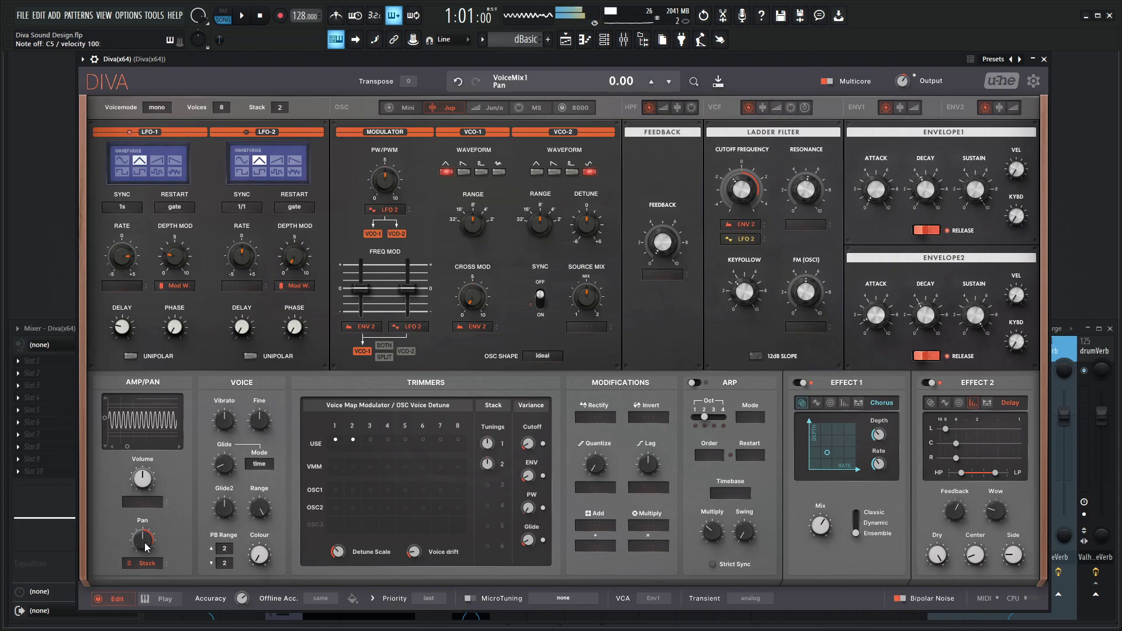
Turn on the arpeggiator and shorten Env1 decay to 33.50, auditioning the arpeggiated patch
left_click(695, 384)
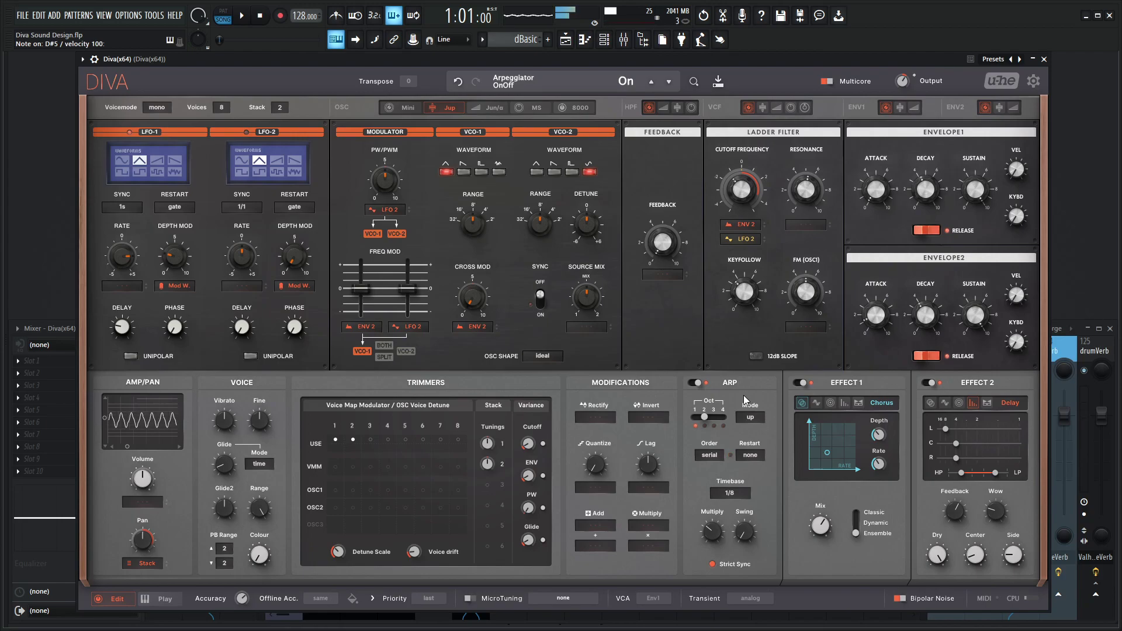
left_click_drag(926, 190, 932, 204)
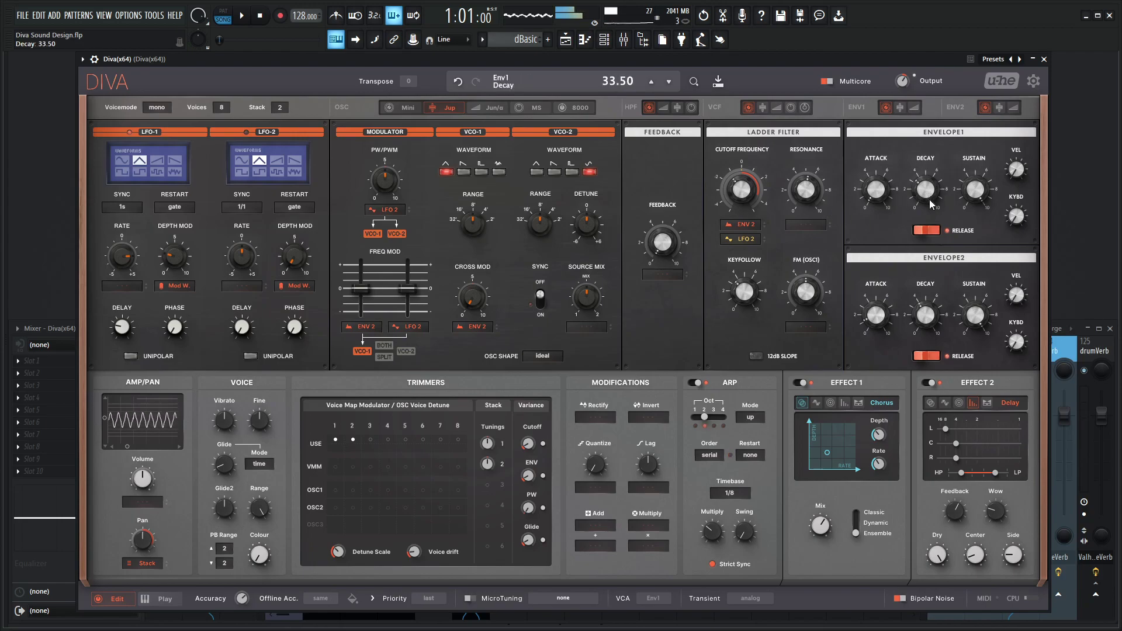
key("6")
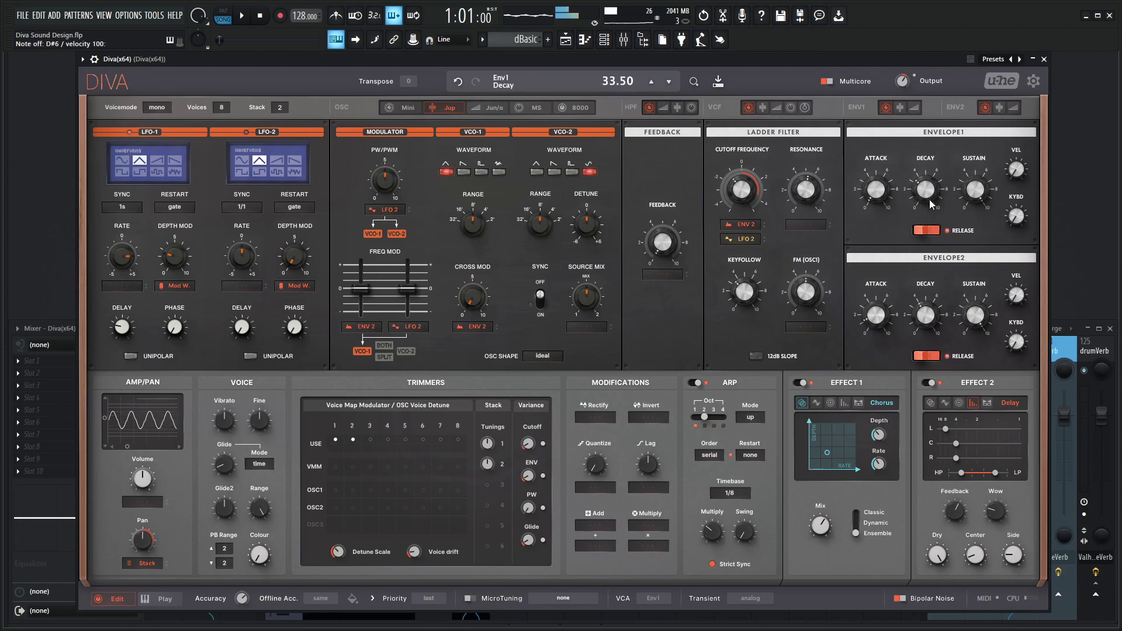
key("2")
scroll(757, 416, "up", 1)
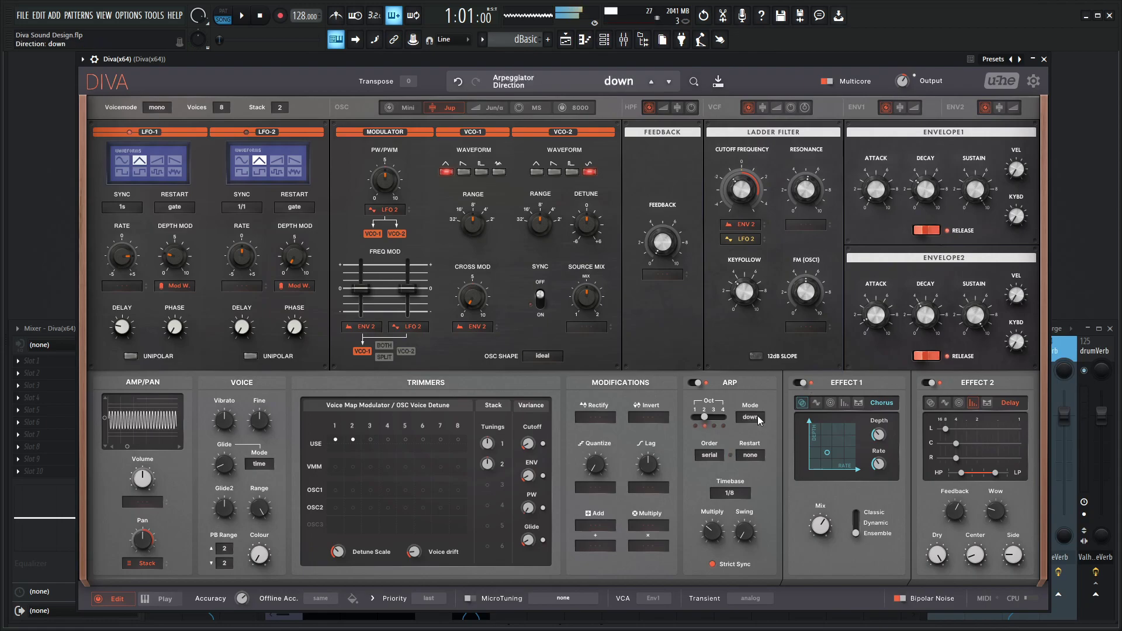
scroll(758, 415, "up", 1)
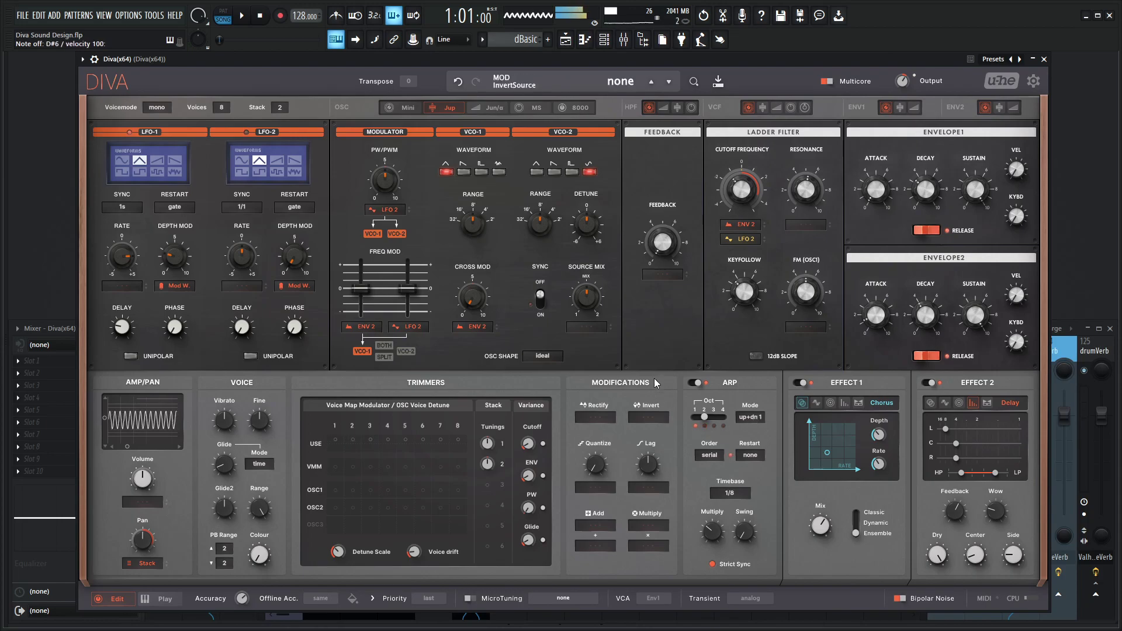
key("F9")
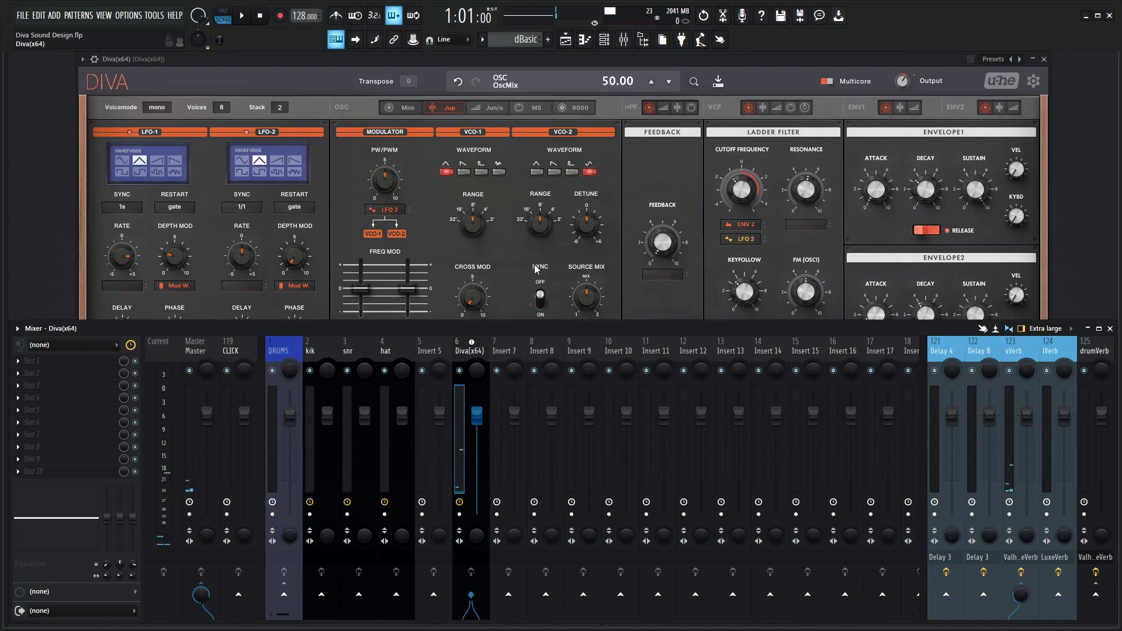
Load Fruity Parametric EQ 2 on the Diva insert and boost a low band near 142 Hz
left_click(31, 366)
mouse_move(36, 351)
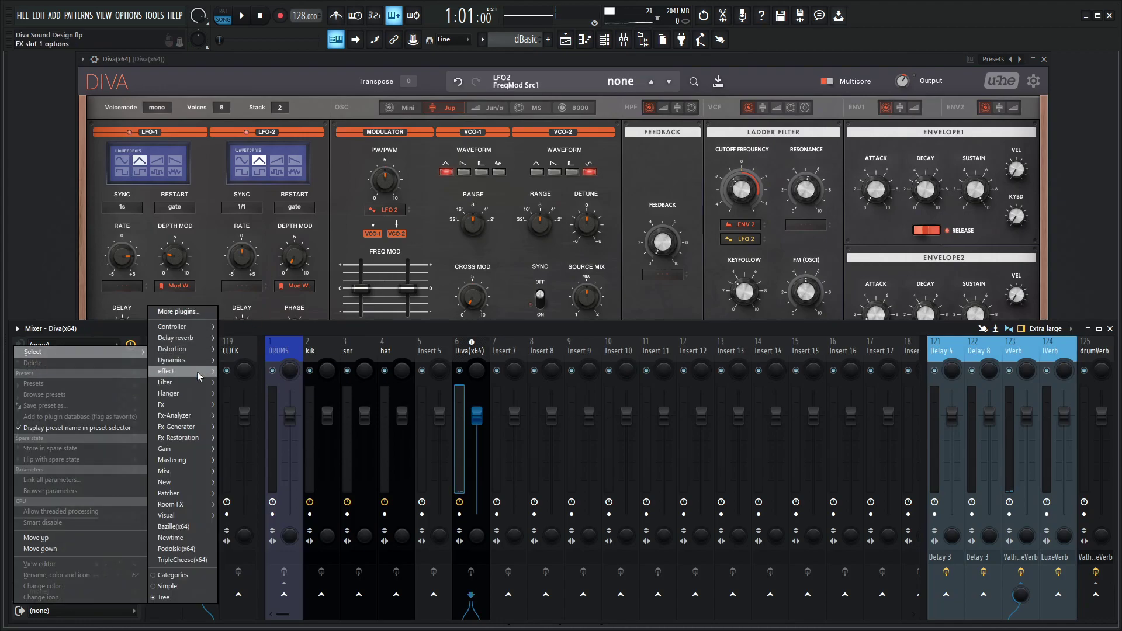
left_click(292, 428)
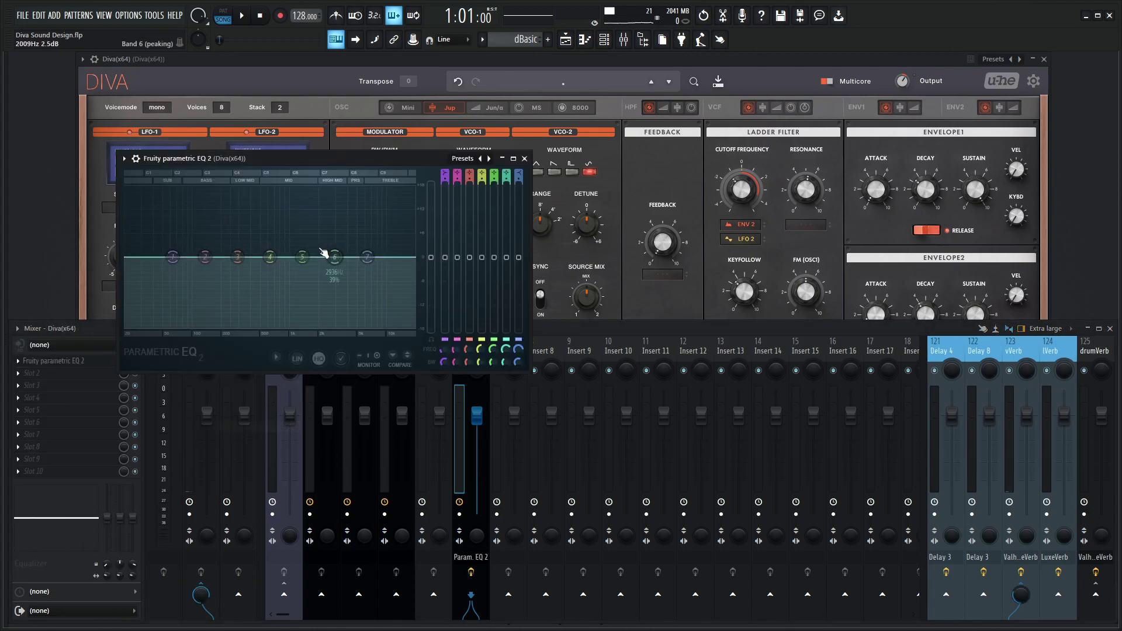
mouse_move(214, 263)
left_mouse_down()
mouse_move(206, 209)
mouse_move(202, 274)
left_mouse_up()
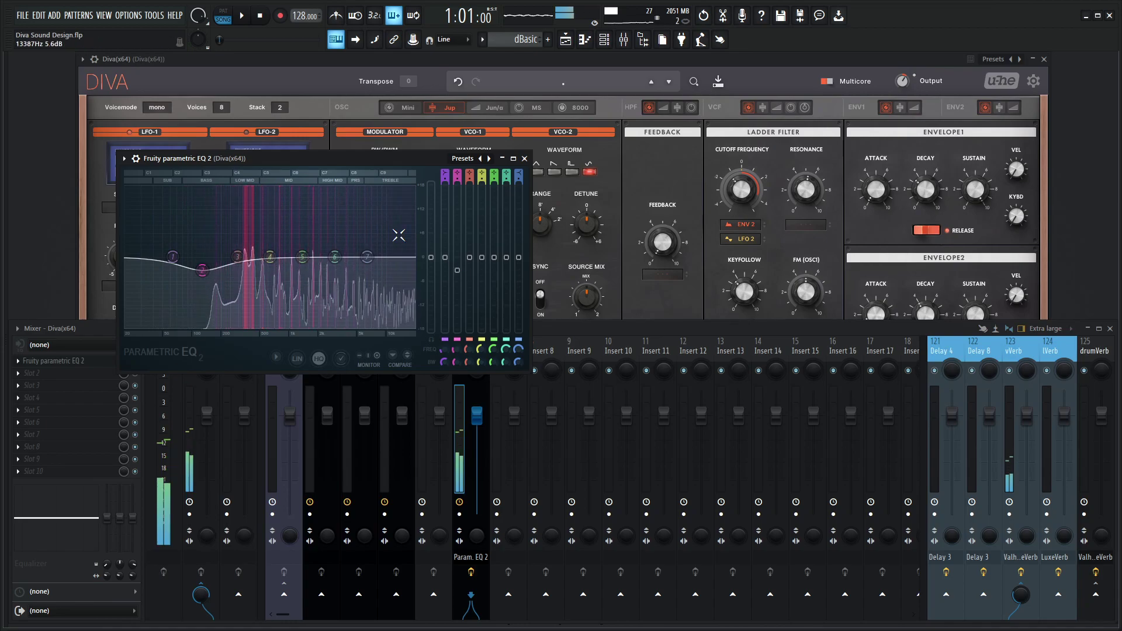
Turn EQ band 1 into a high-pass filter with its cutoff around 99 Hz
right_click(177, 257)
mouse_move(189, 288)
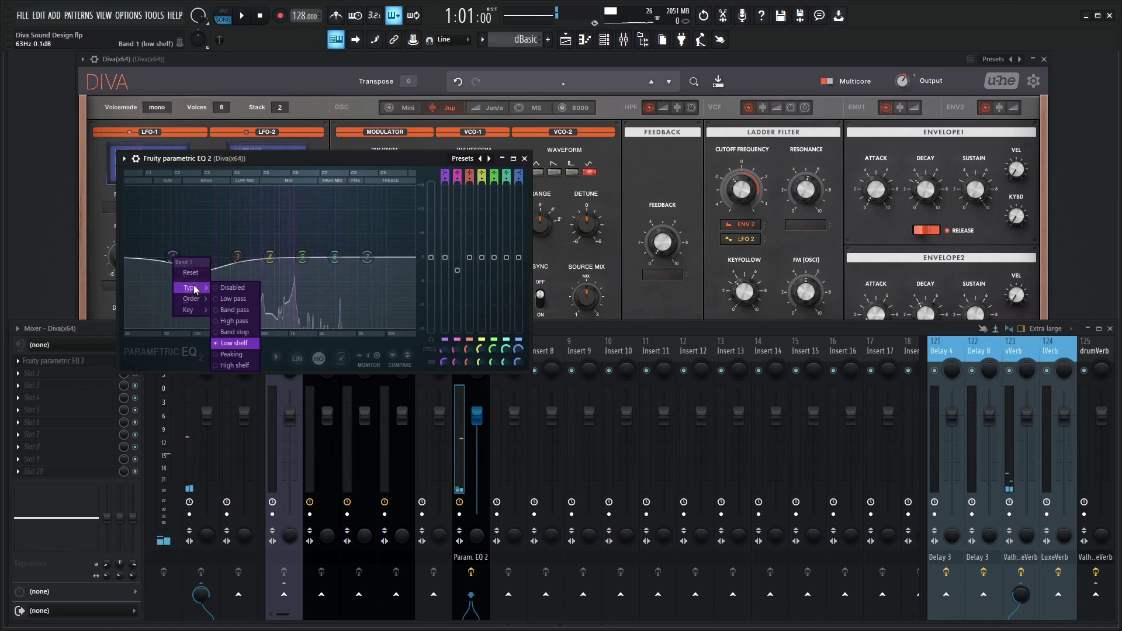
left_click(234, 320)
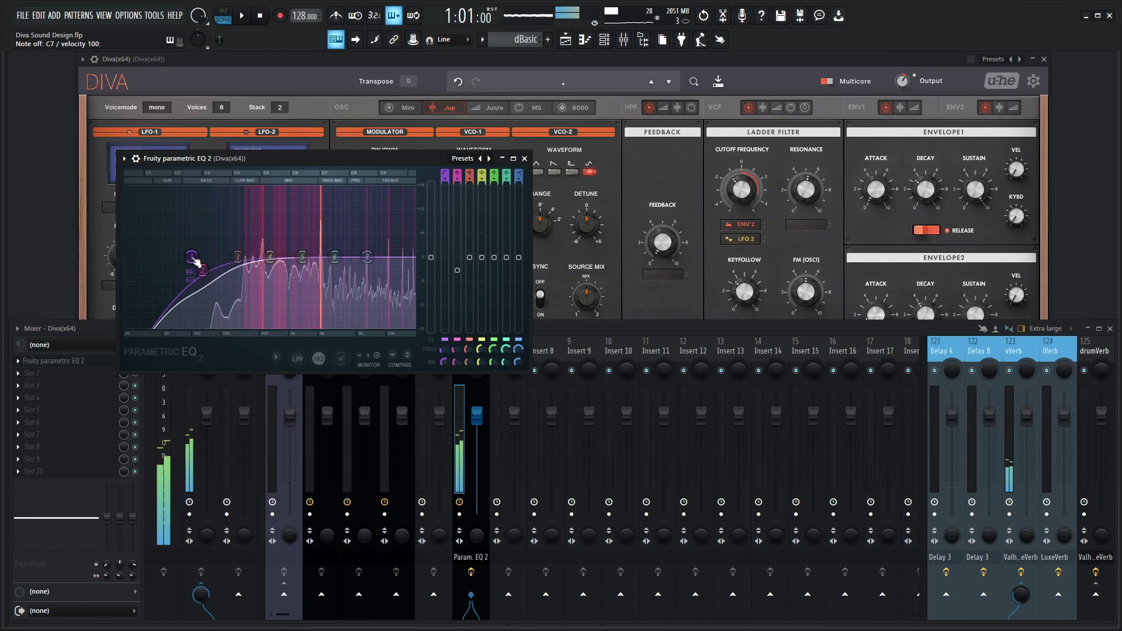
left_click_drag(195, 261, 204, 262)
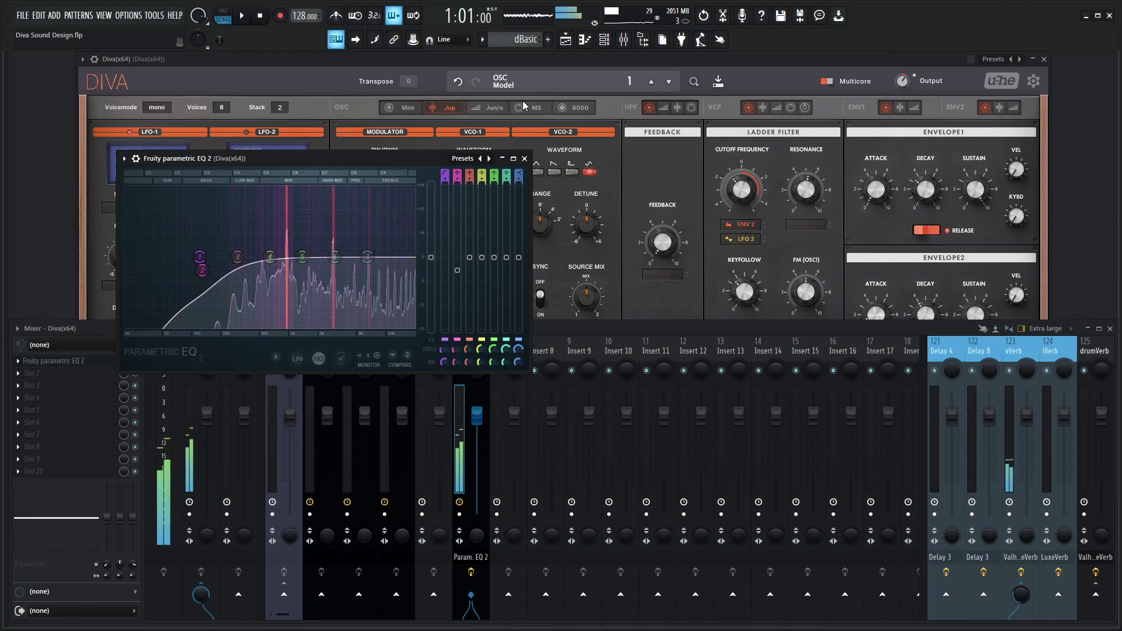
left_click(547, 163)
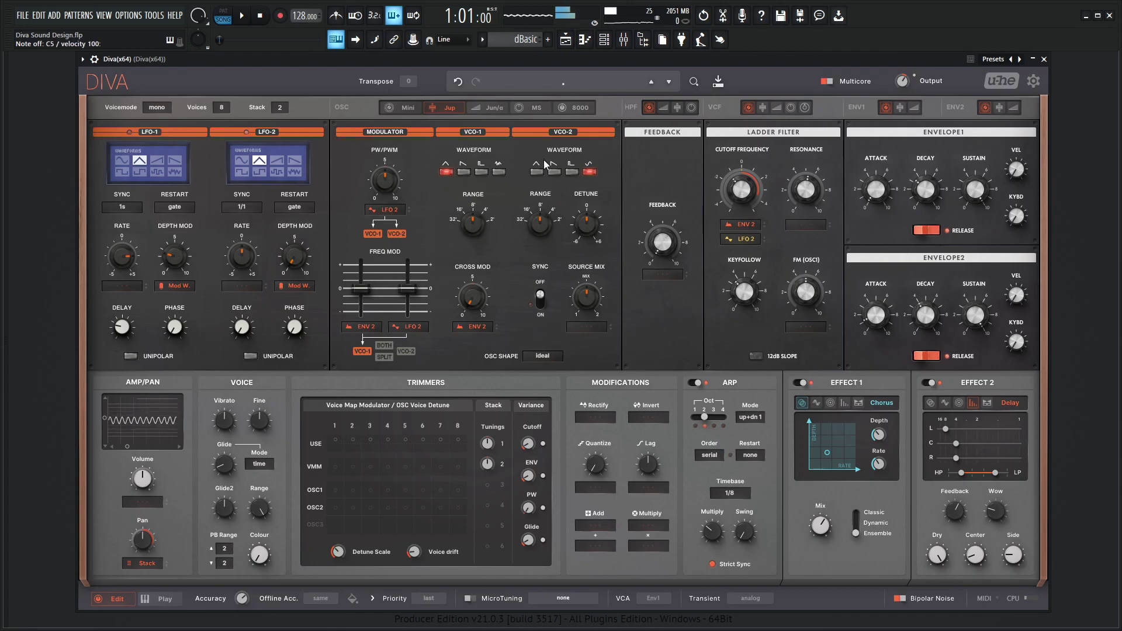
Nudge the Effect 2 delay feedback up to 64.5
left_click_drag(963, 508, 961, 501)
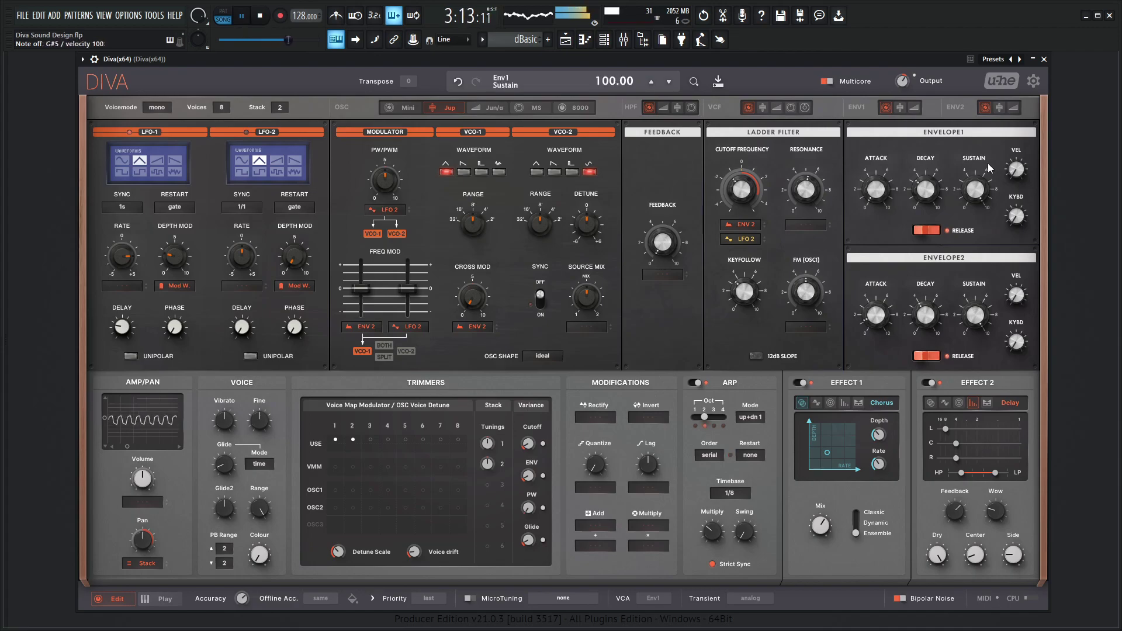
scroll(902, 83, "up", 4)
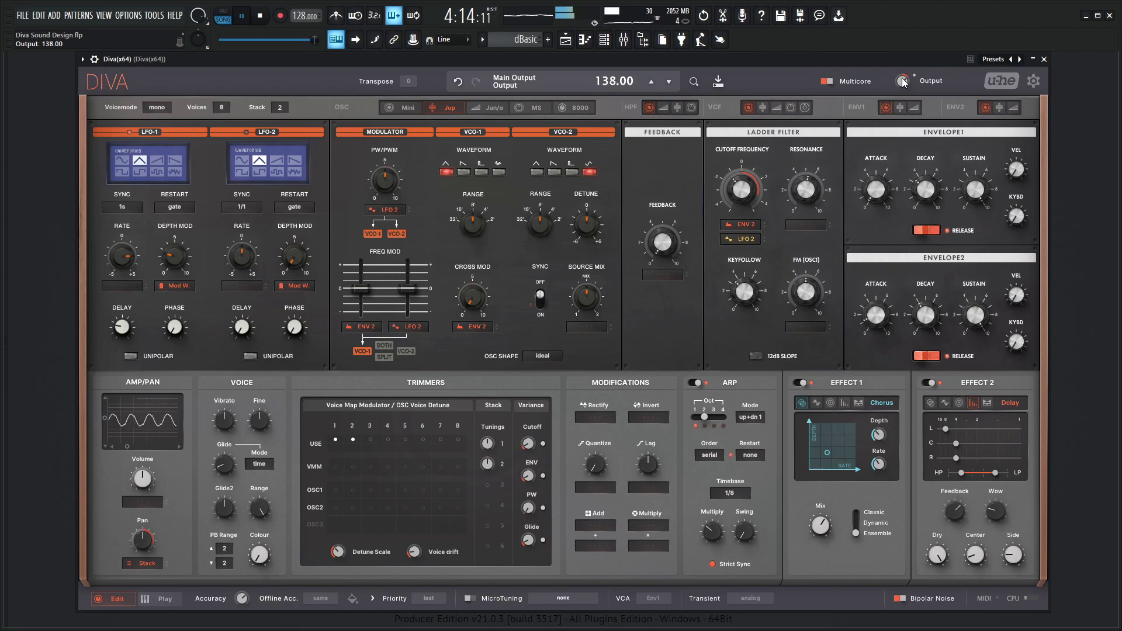